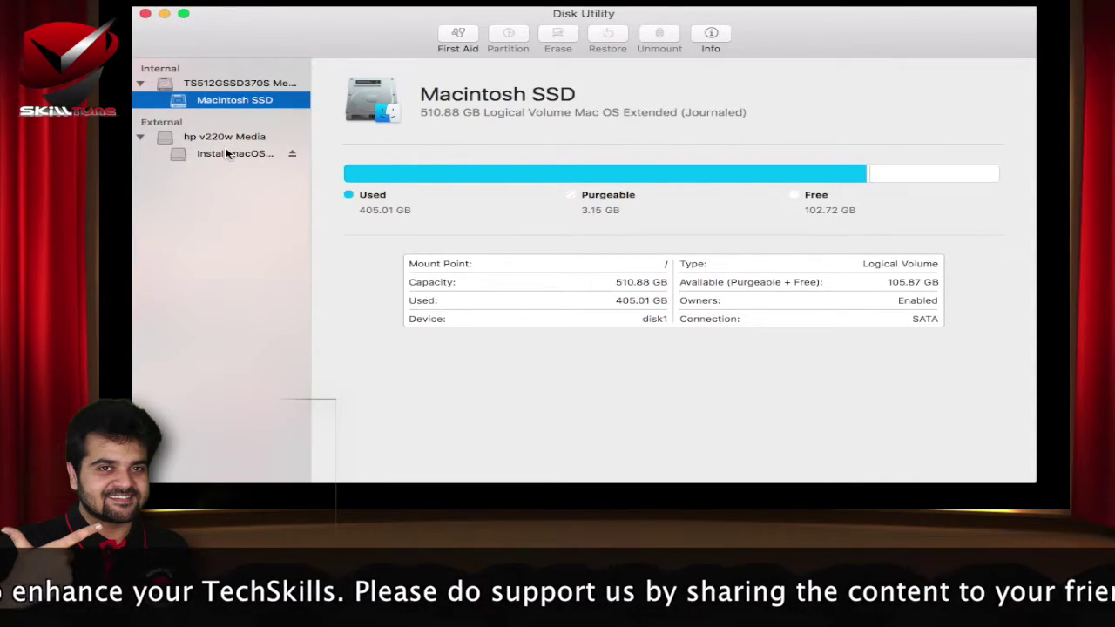
- Examine the detailed volume information of the external Install macOS Sierra volume, including its file system and capacity
click(226, 154)
click(225, 153)
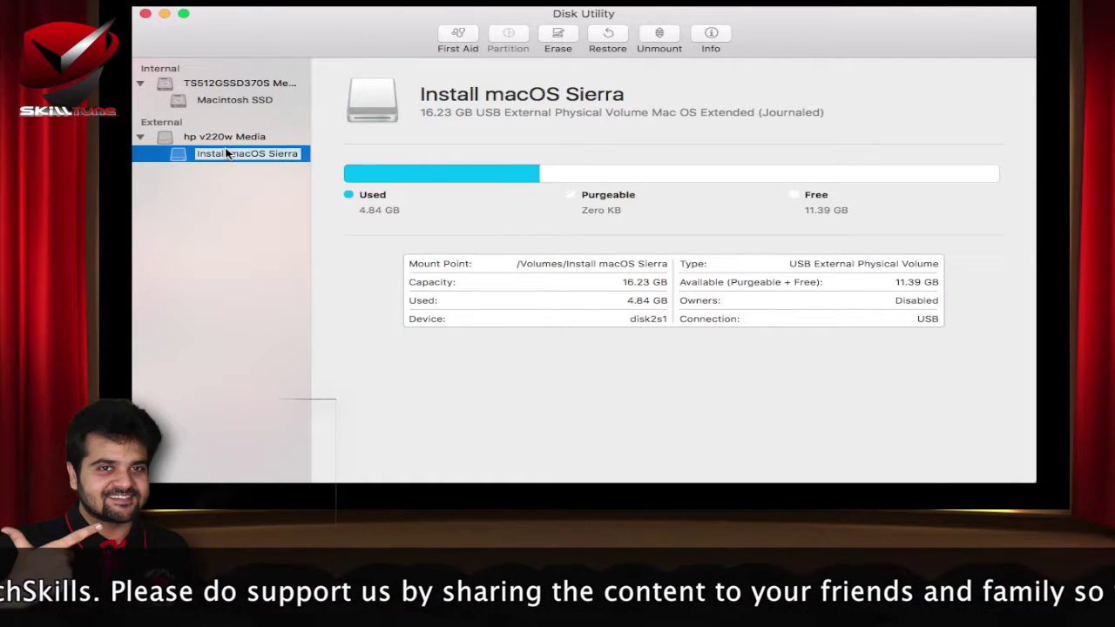
click(447, 121)
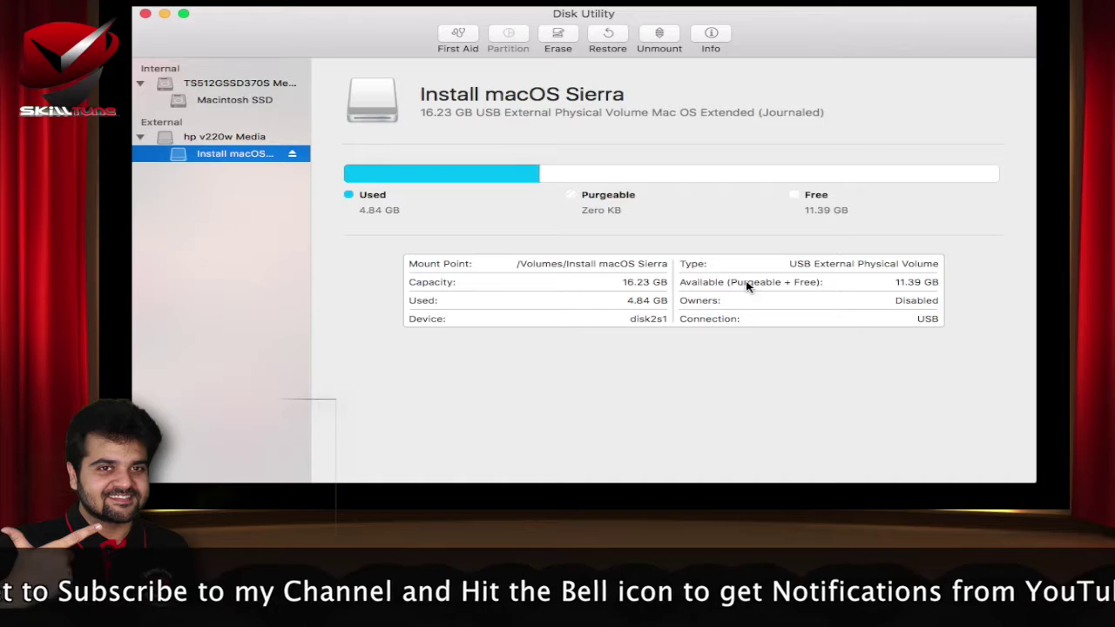
click(714, 33)
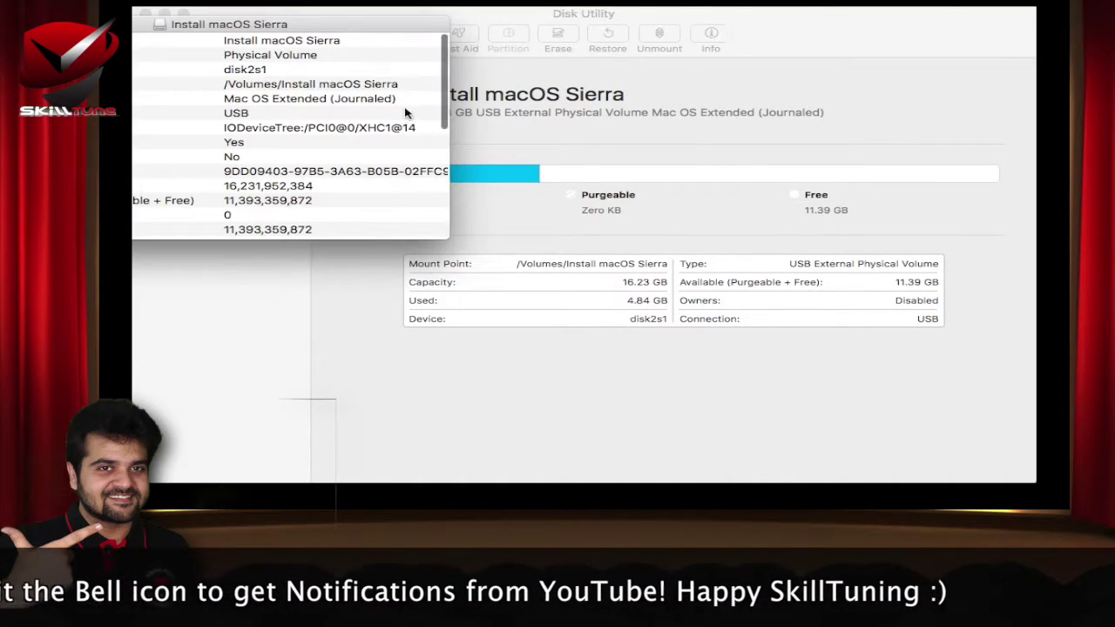
drag(359, 31, 714, 125)
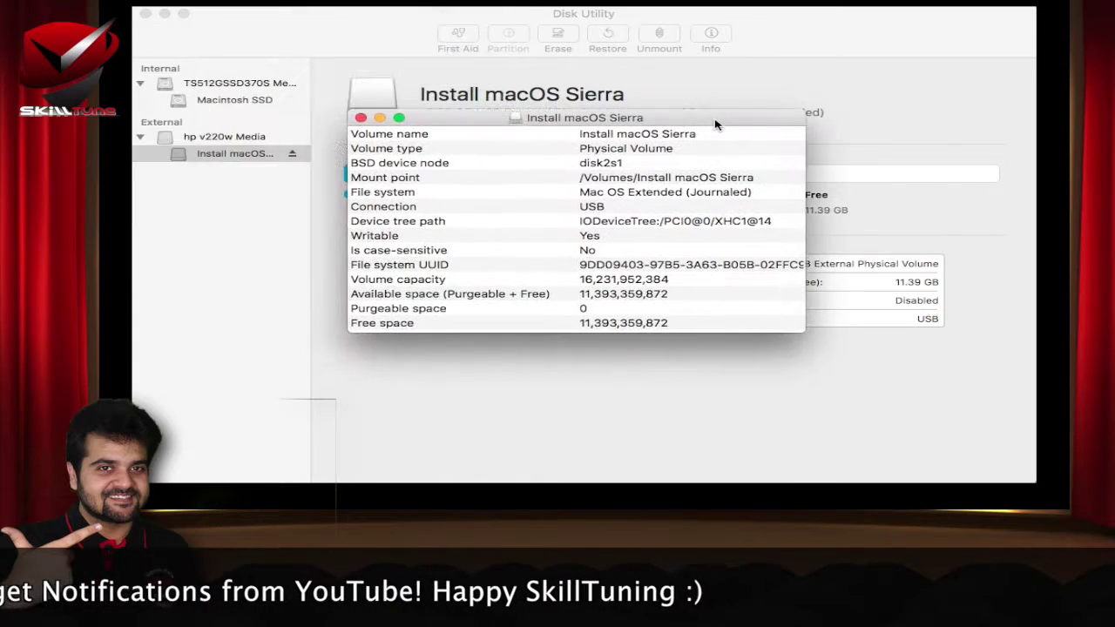
scroll(690, 209, down, 5)
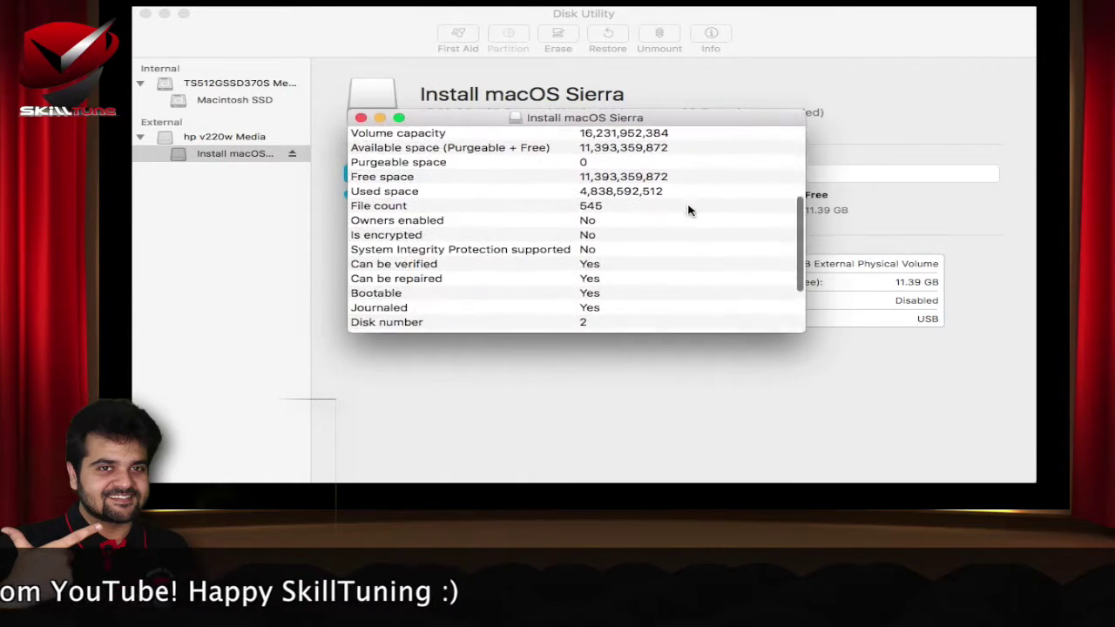
scroll(688, 209, down, 3)
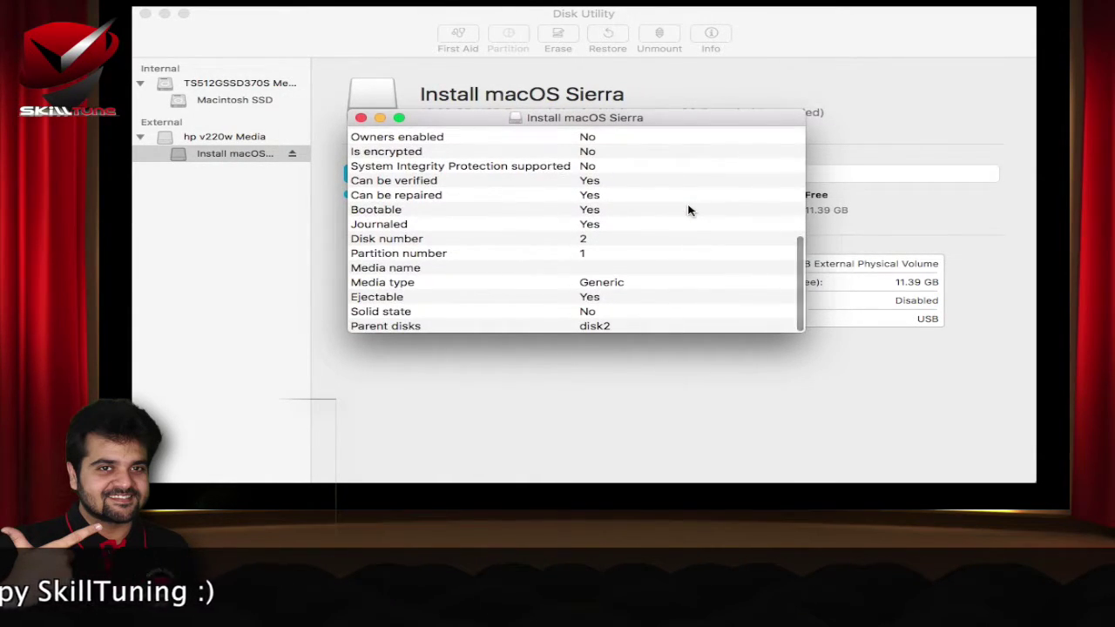
scroll(688, 210, up, 5)
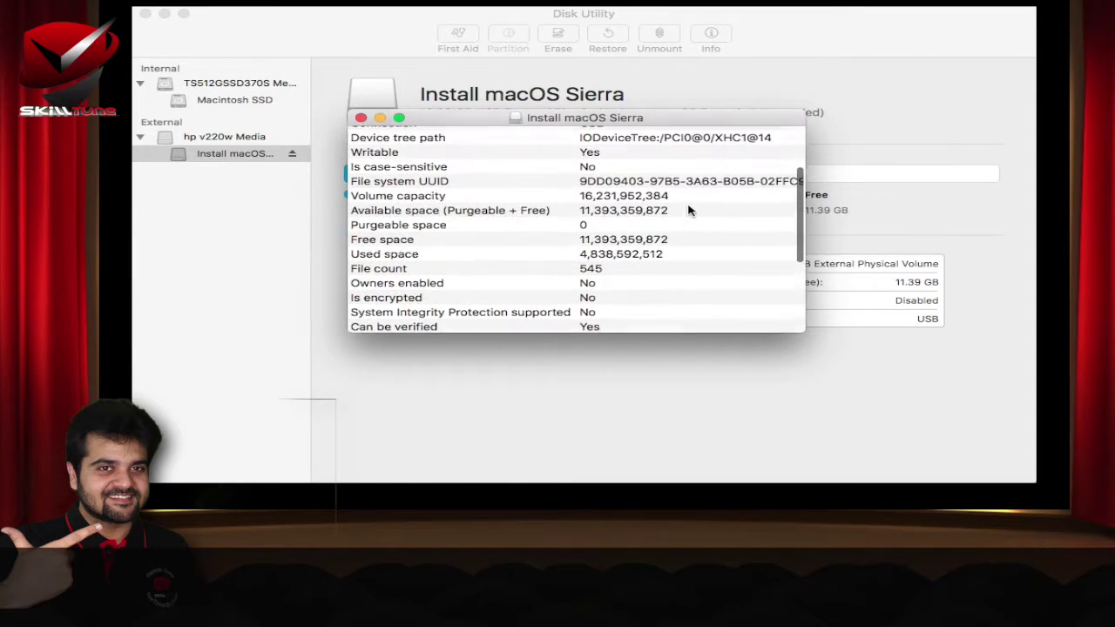
scroll(688, 209, up, 3)
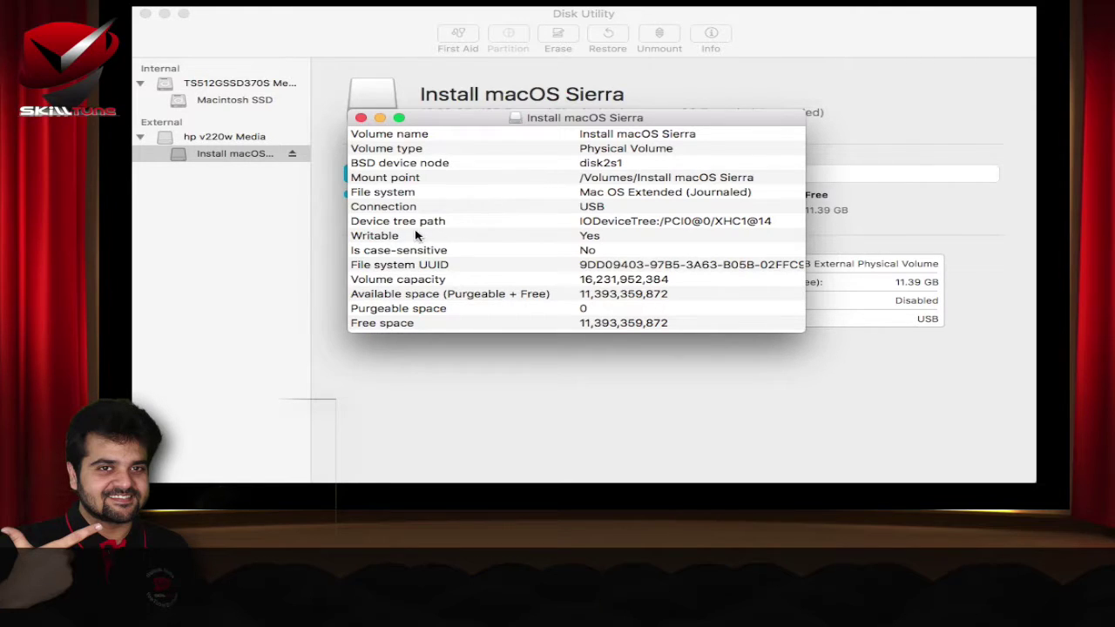
scroll(468, 235, down, 3)
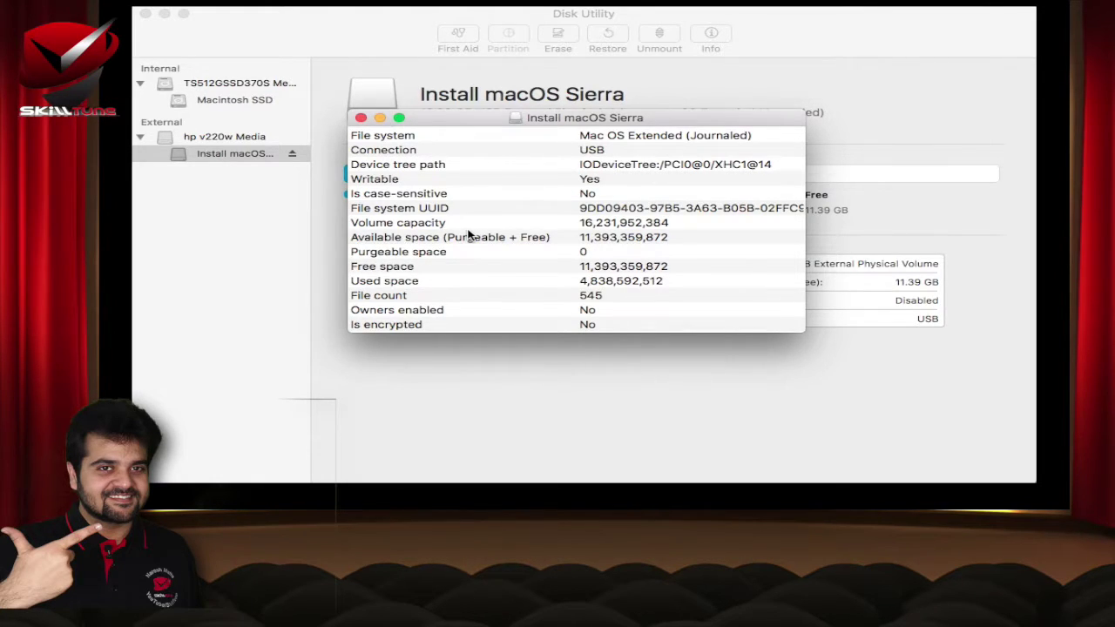
scroll(467, 233, down, 3)
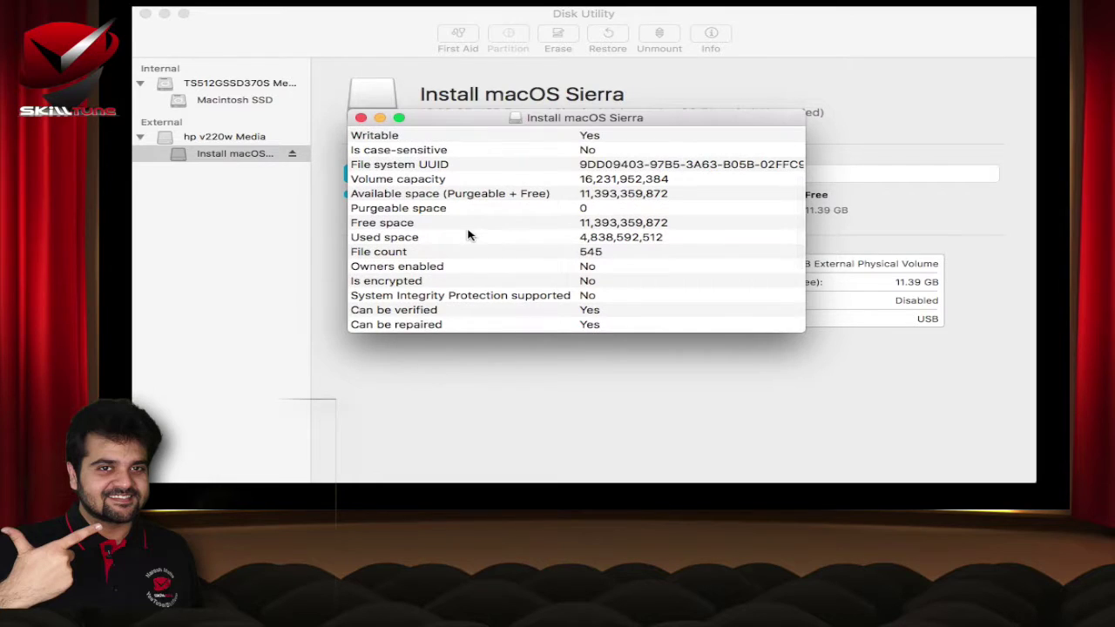
scroll(554, 281, down, 5)
scroll(557, 282, up, 10)
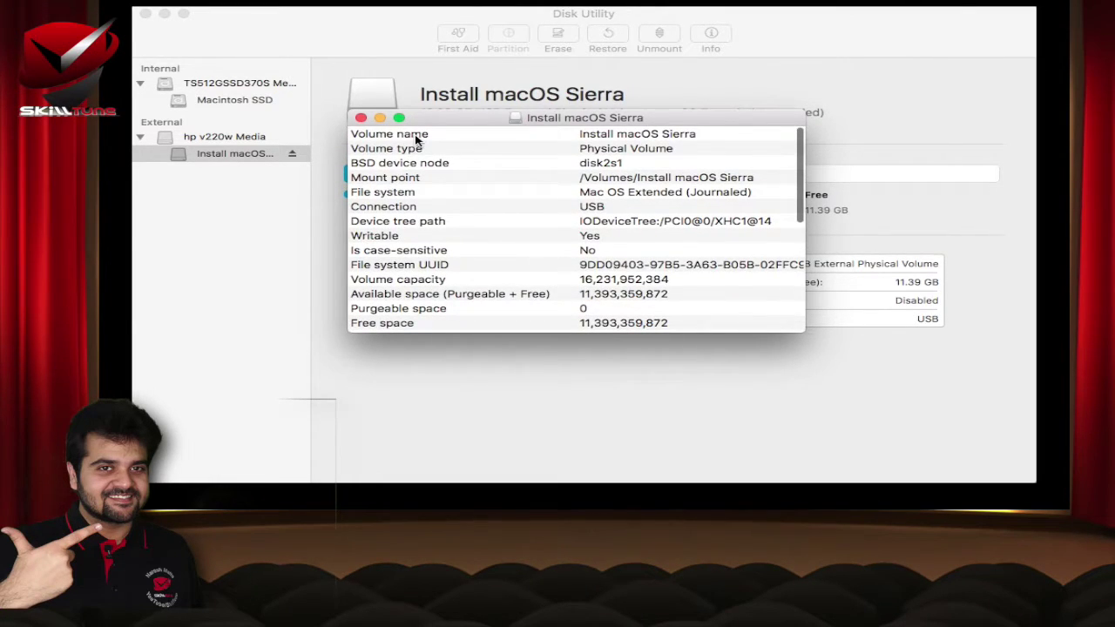
click(361, 118)
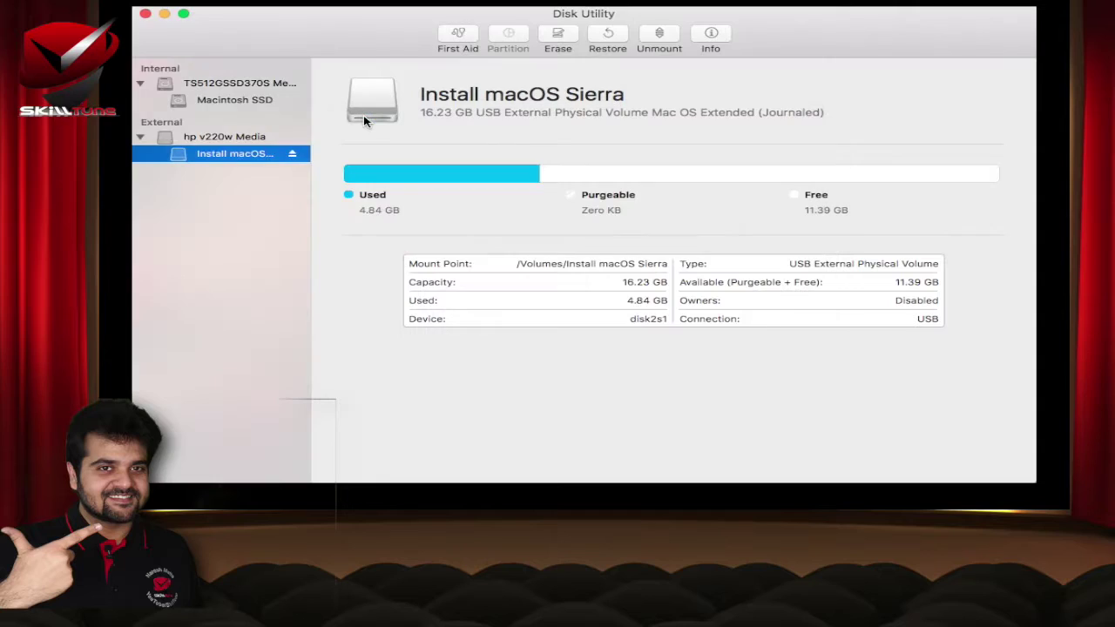
- Set up an erase of the Install macOS Sierra volume with the ExFAT format and the name Untitled
click(558, 38)
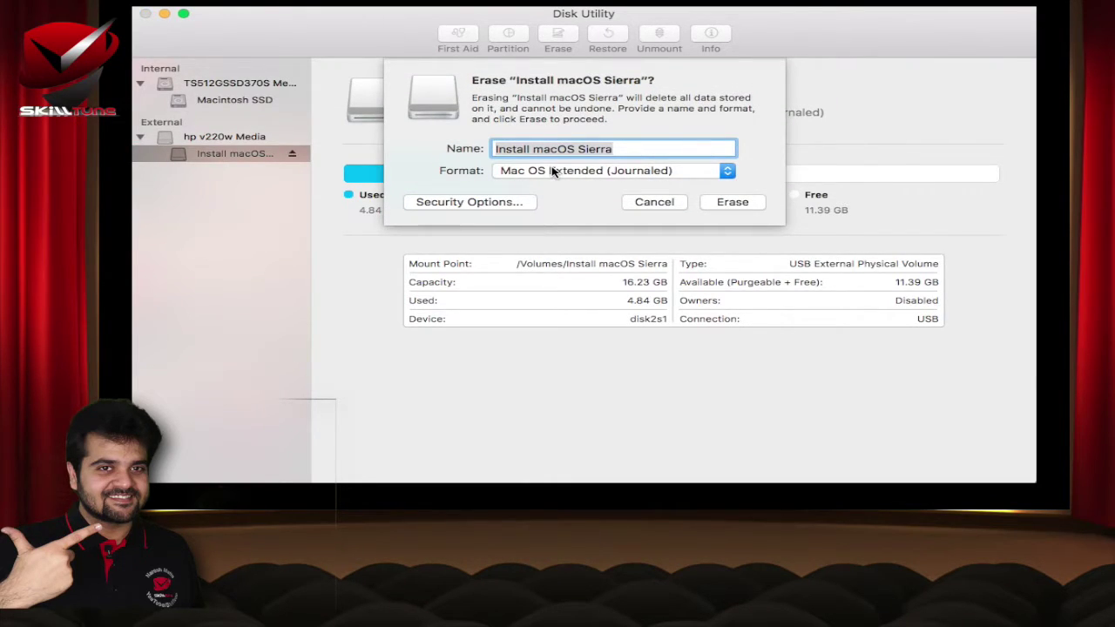
click(551, 171)
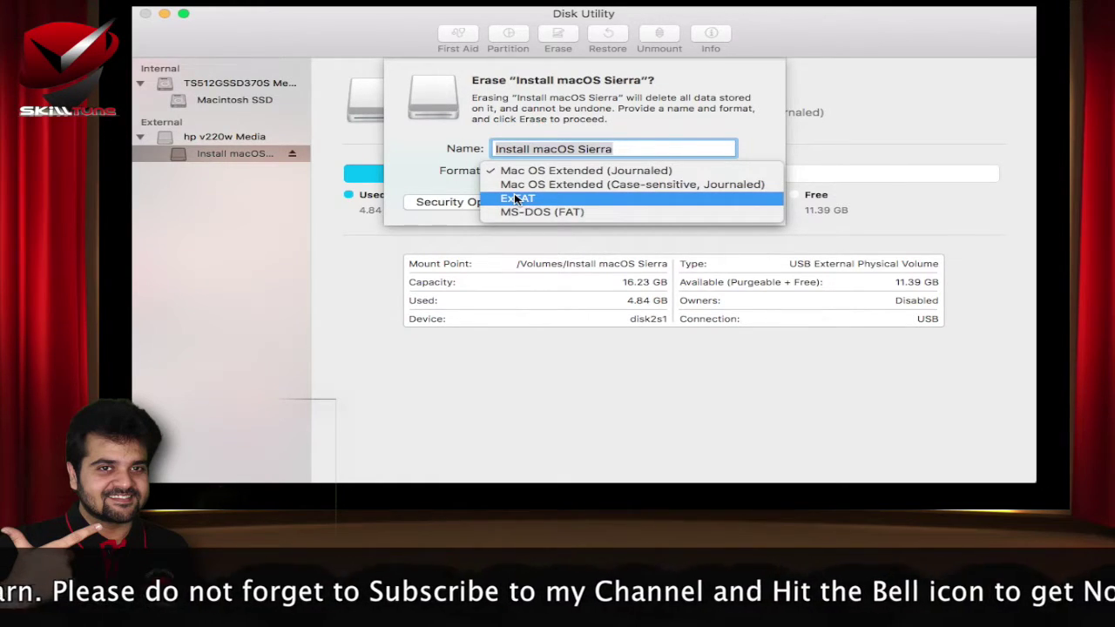
click(516, 199)
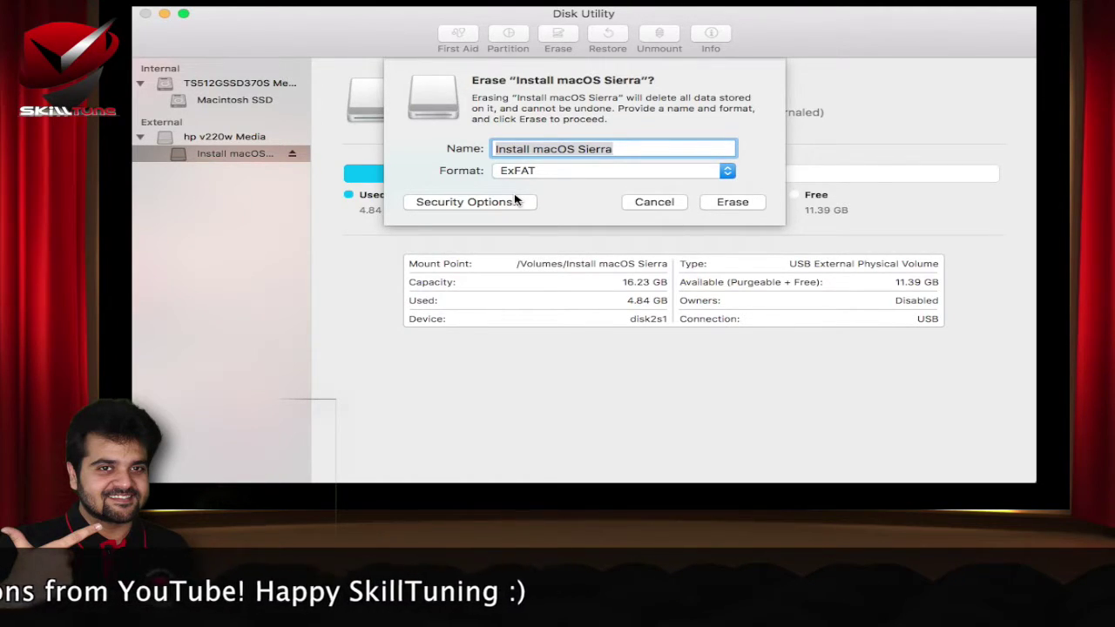
triple_click(550, 150)
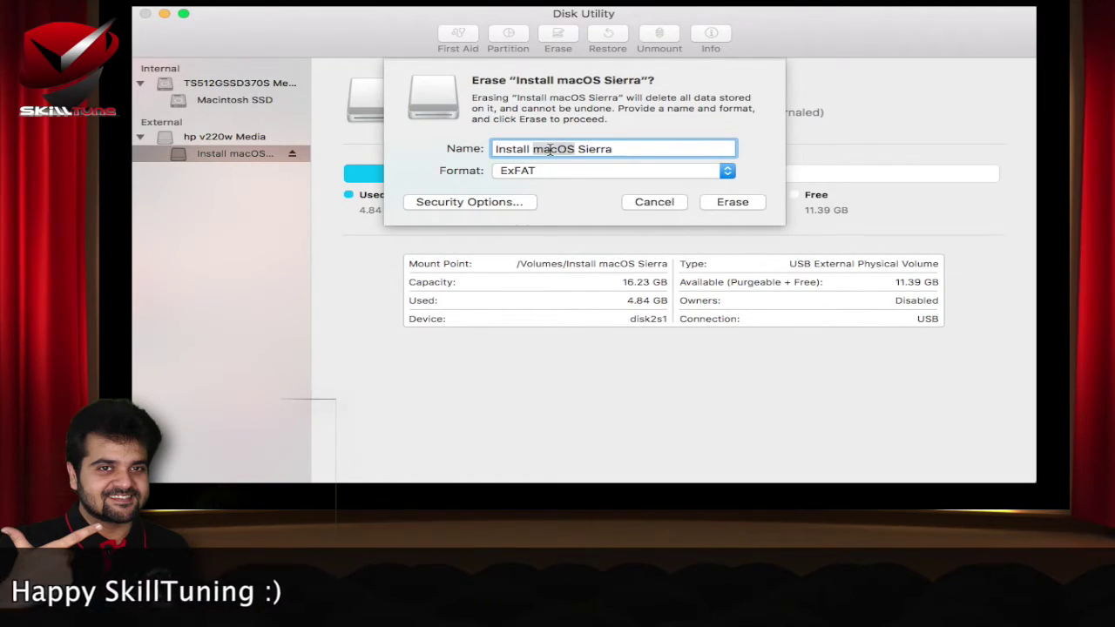
text(Un)
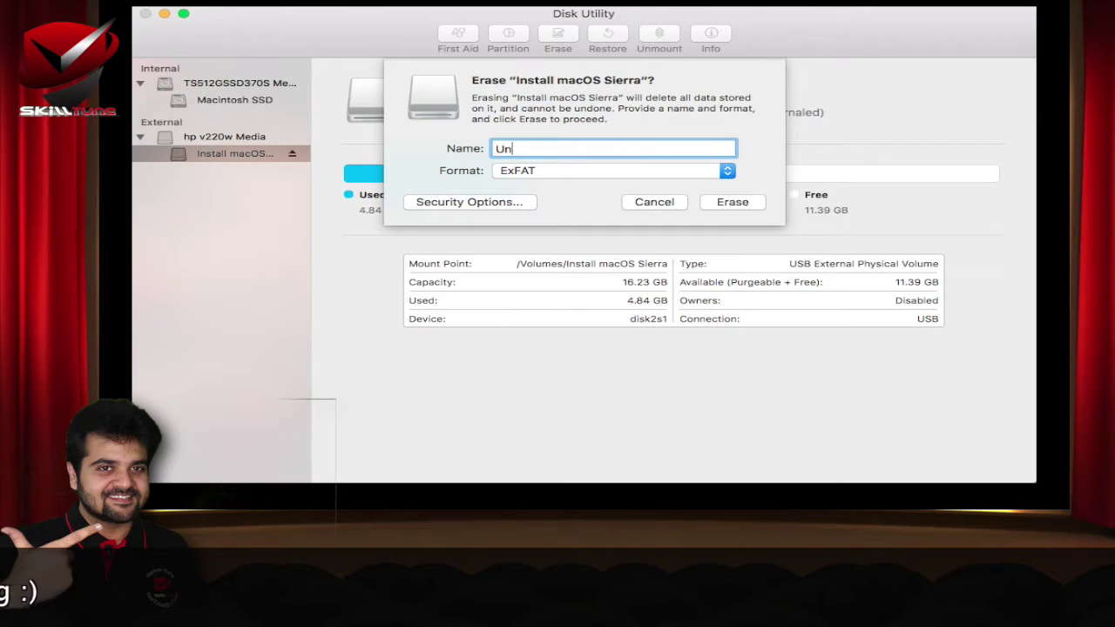
text(titled)
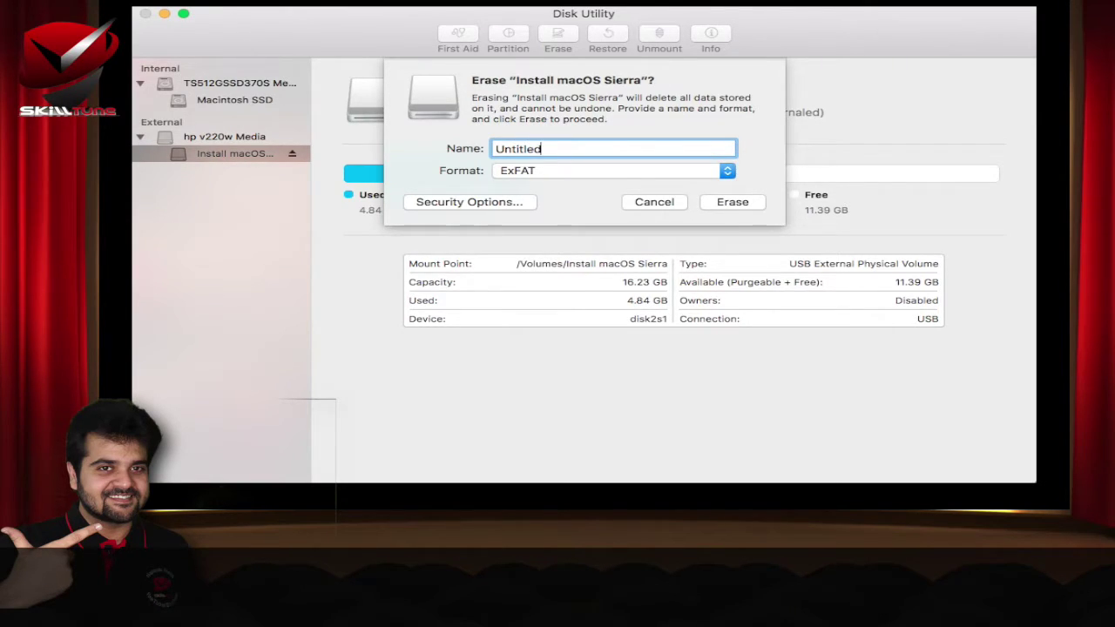
- Compare the erase security levels, settle on Fastest, and erase the USB volume
click(514, 202)
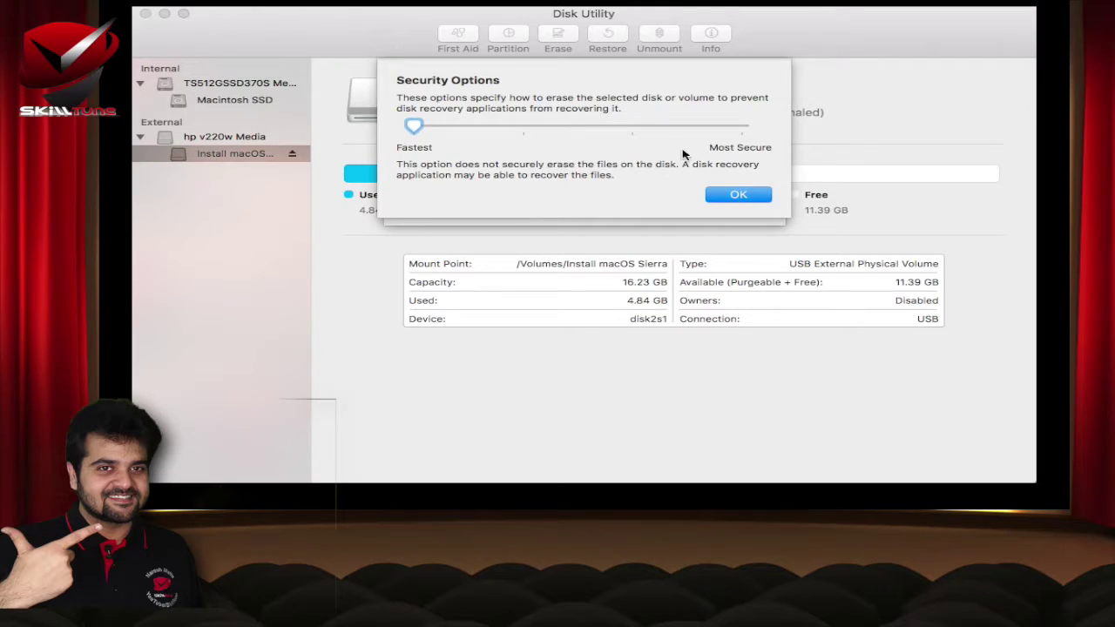
click(742, 129)
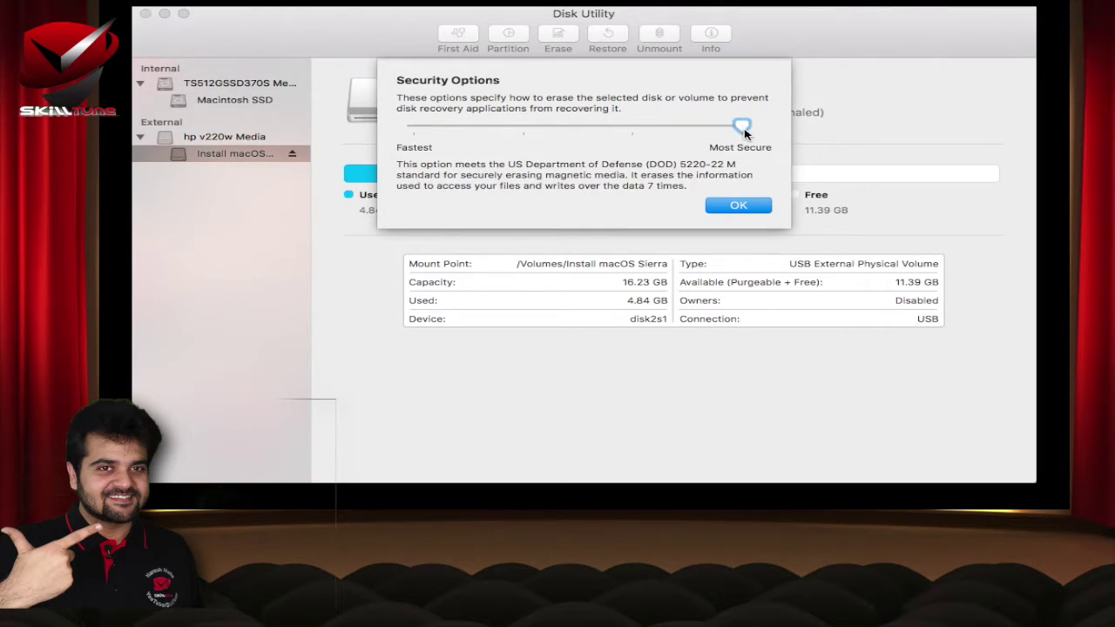
click(635, 128)
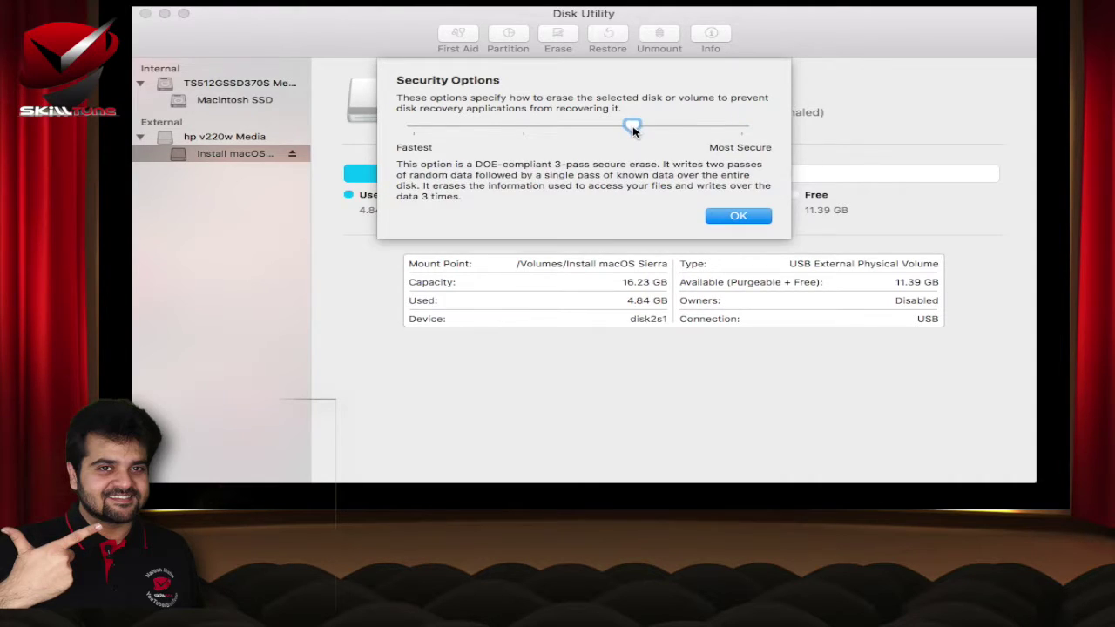
click(526, 126)
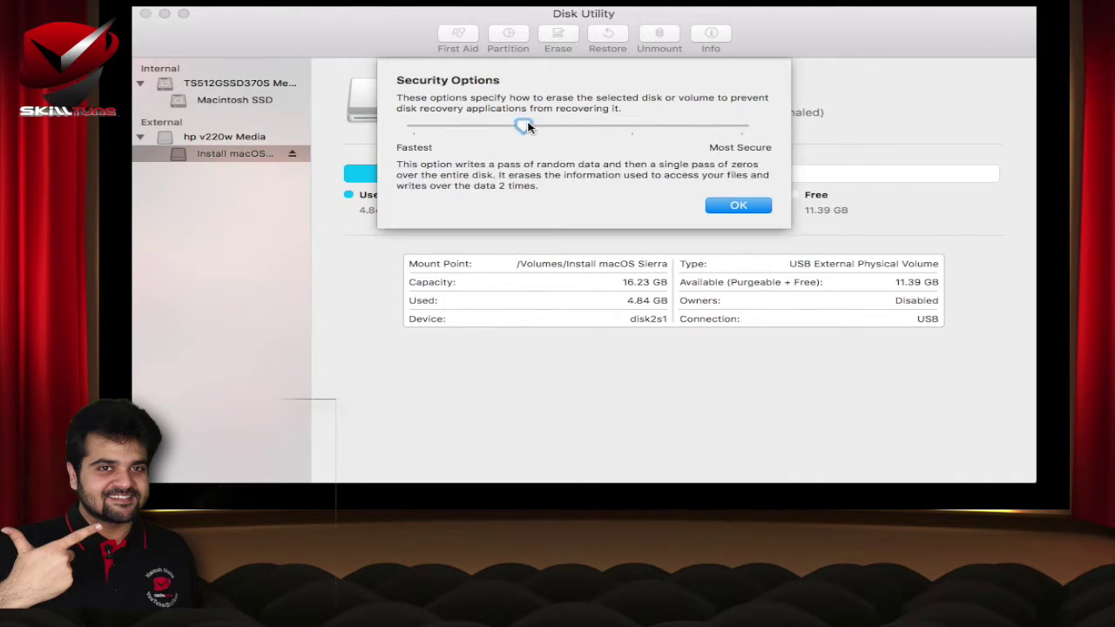
click(418, 129)
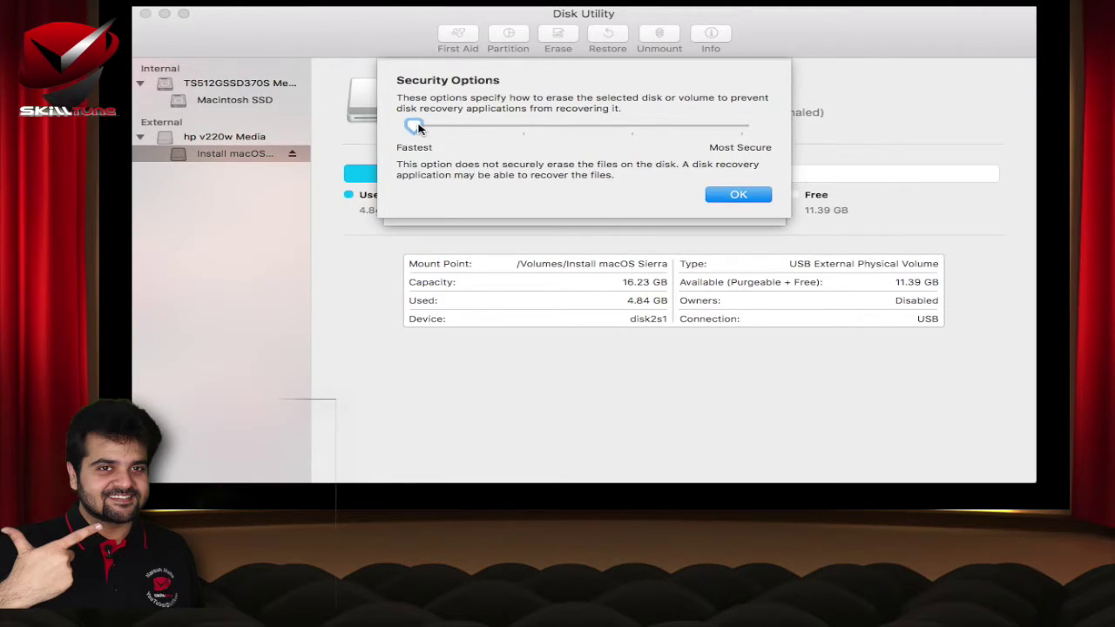
click(736, 194)
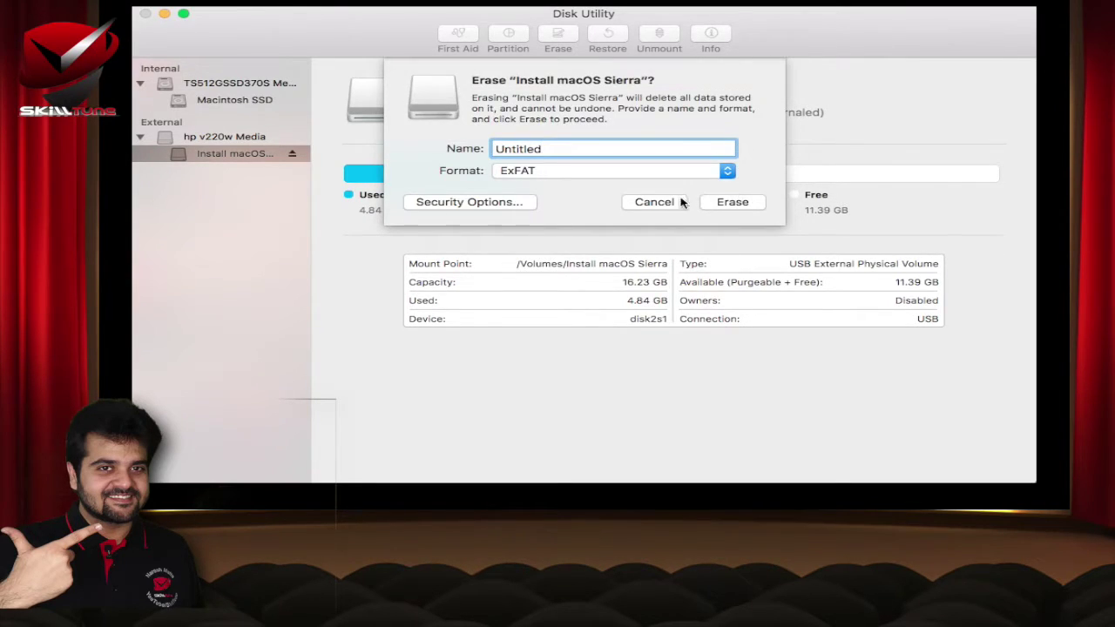
click(730, 204)
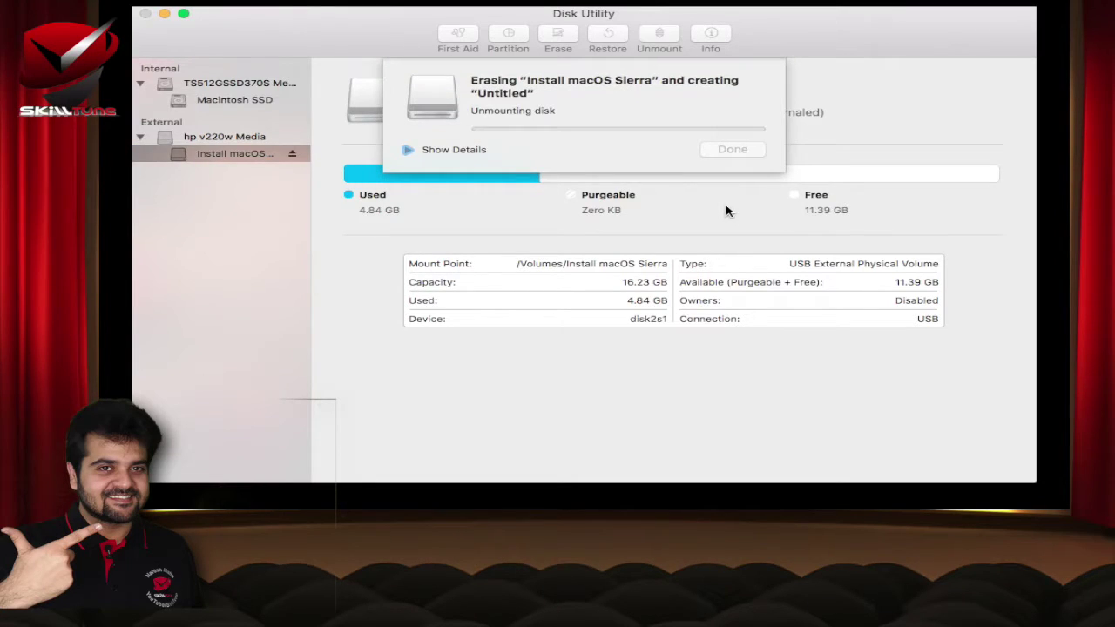
- Review the detailed log of the erase process and close the report once it completes
click(406, 149)
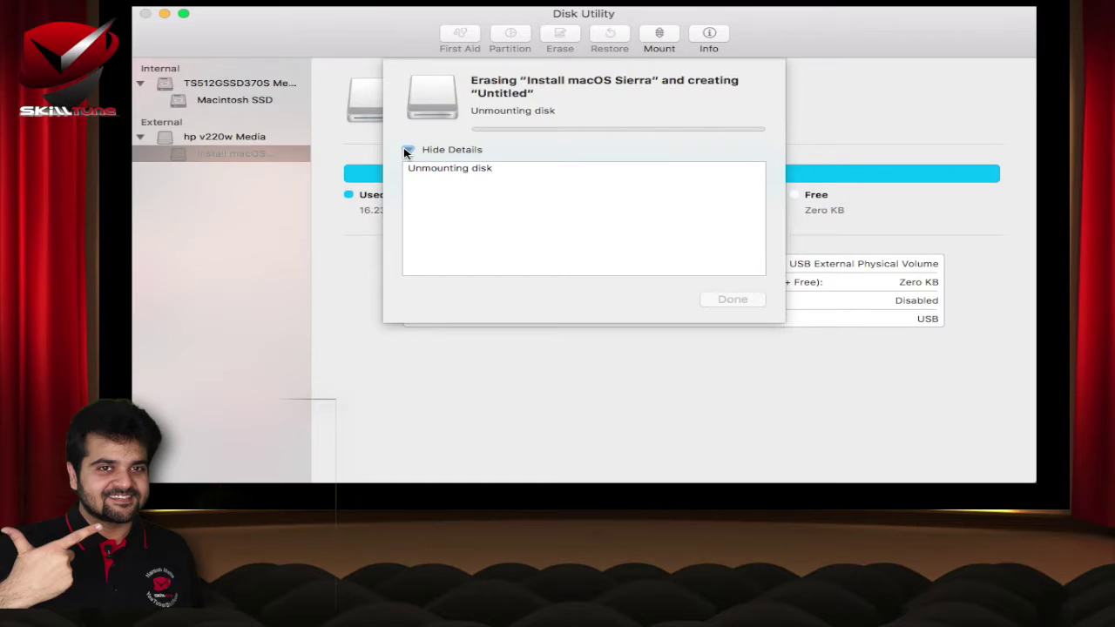
scroll(479, 248, up, 1)
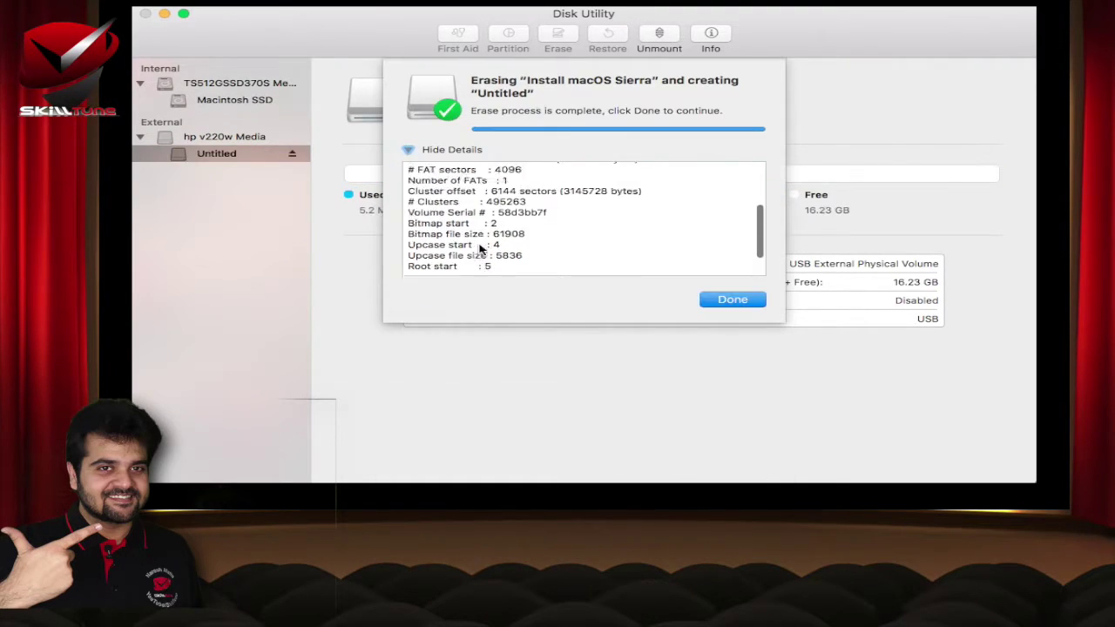
scroll(479, 248, up, 3)
scroll(479, 248, down, 5)
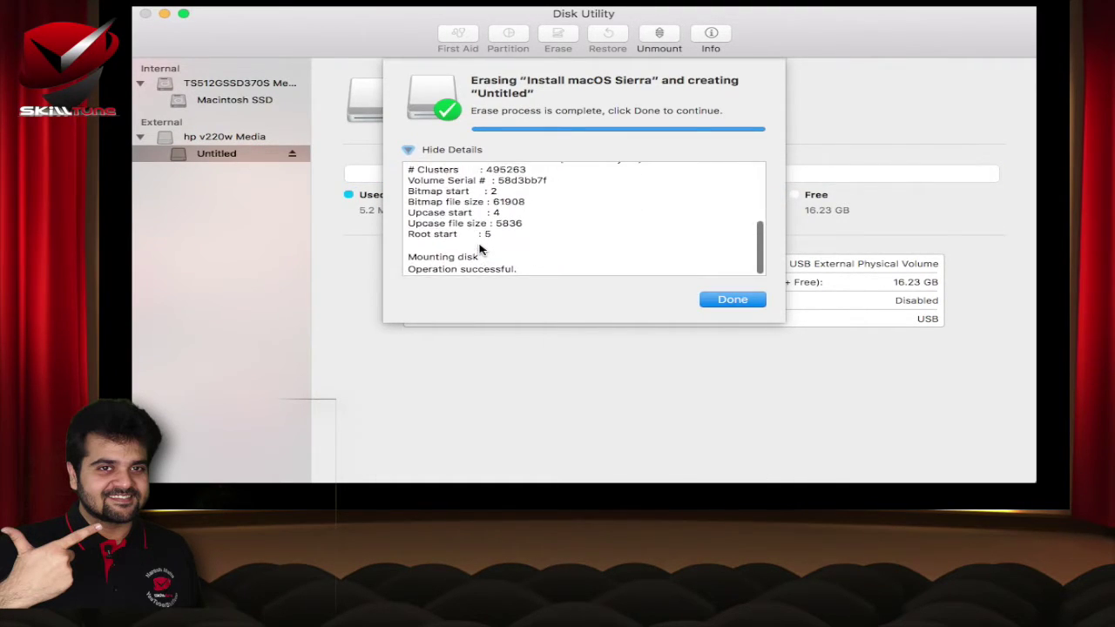
scroll(479, 249, up, 4)
scroll(479, 249, down, 5)
scroll(479, 249, up, 4)
click(728, 301)
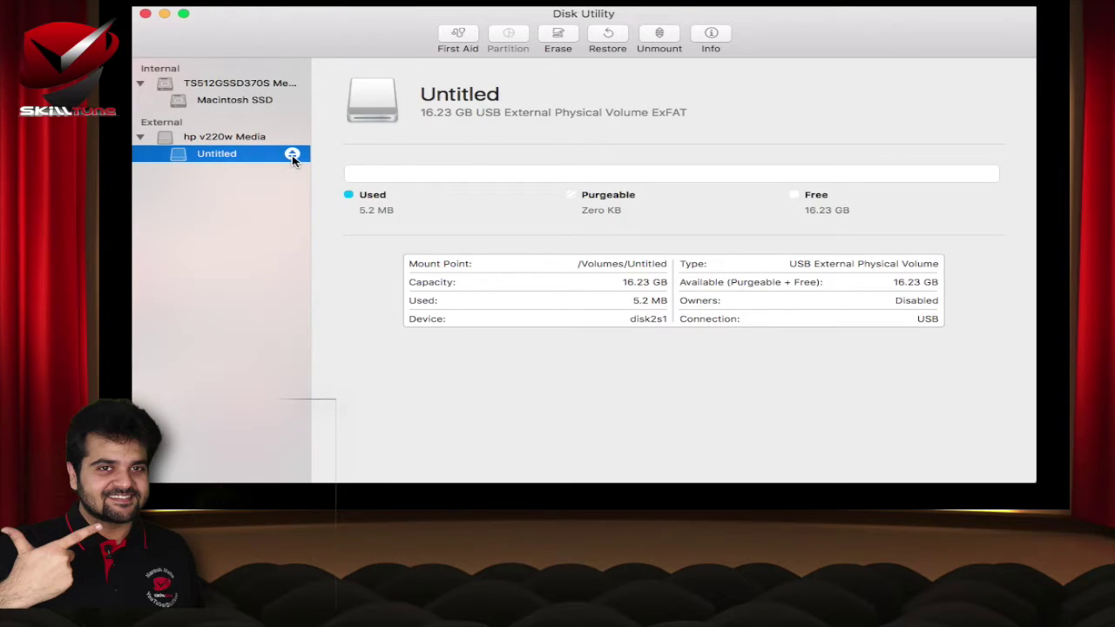
- Unmount the Untitled volume and mount it again
click(660, 37)
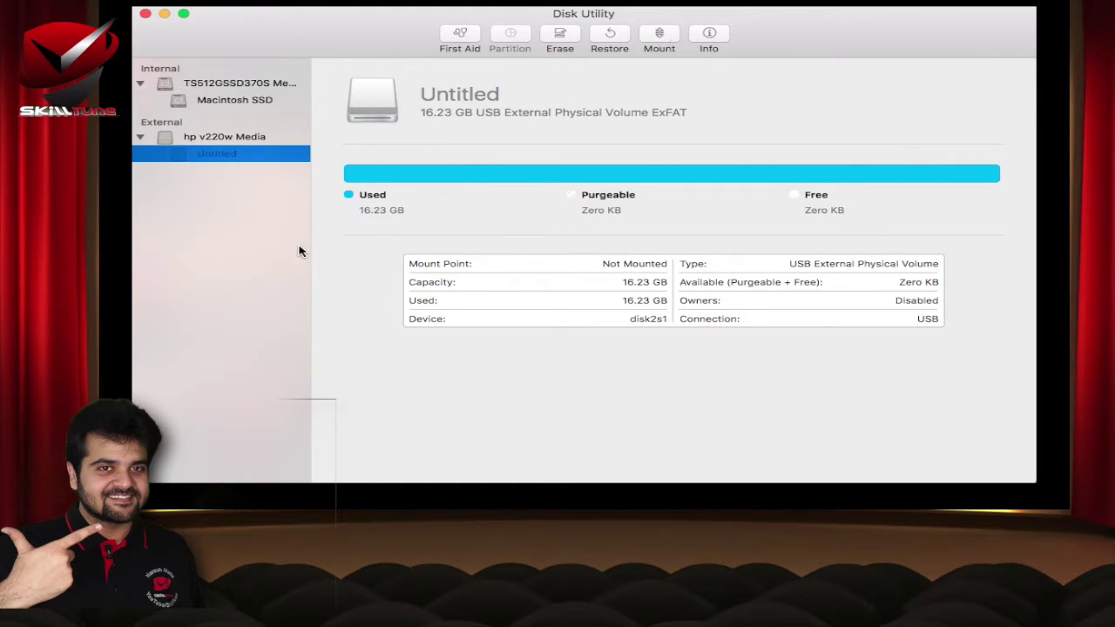
click(661, 37)
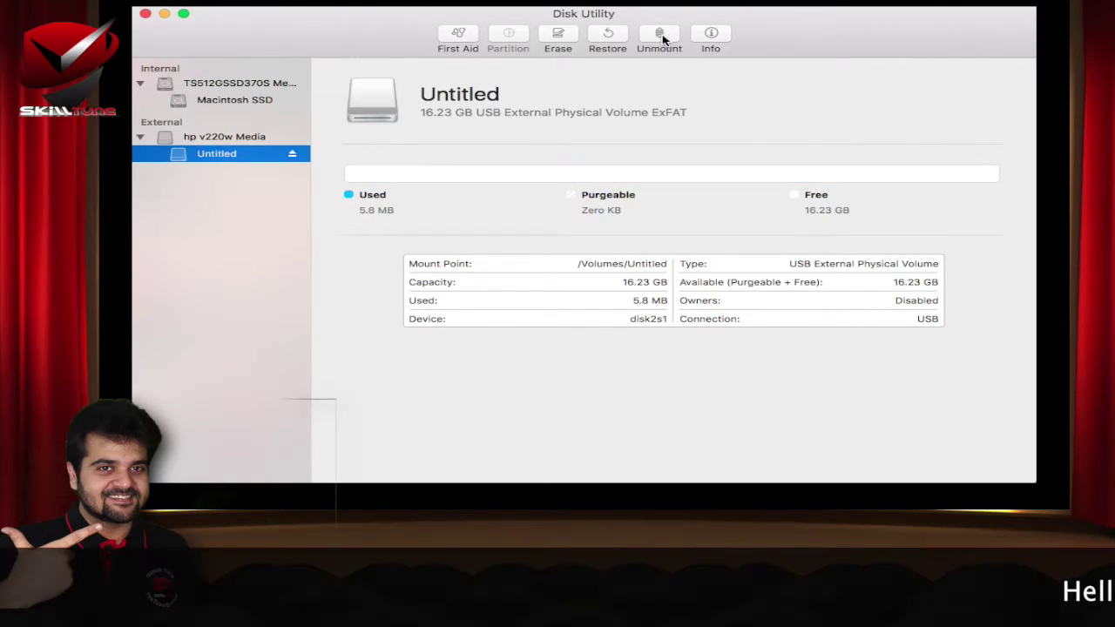
- Run First Aid on the Untitled volume and review the details of its checks
click(459, 37)
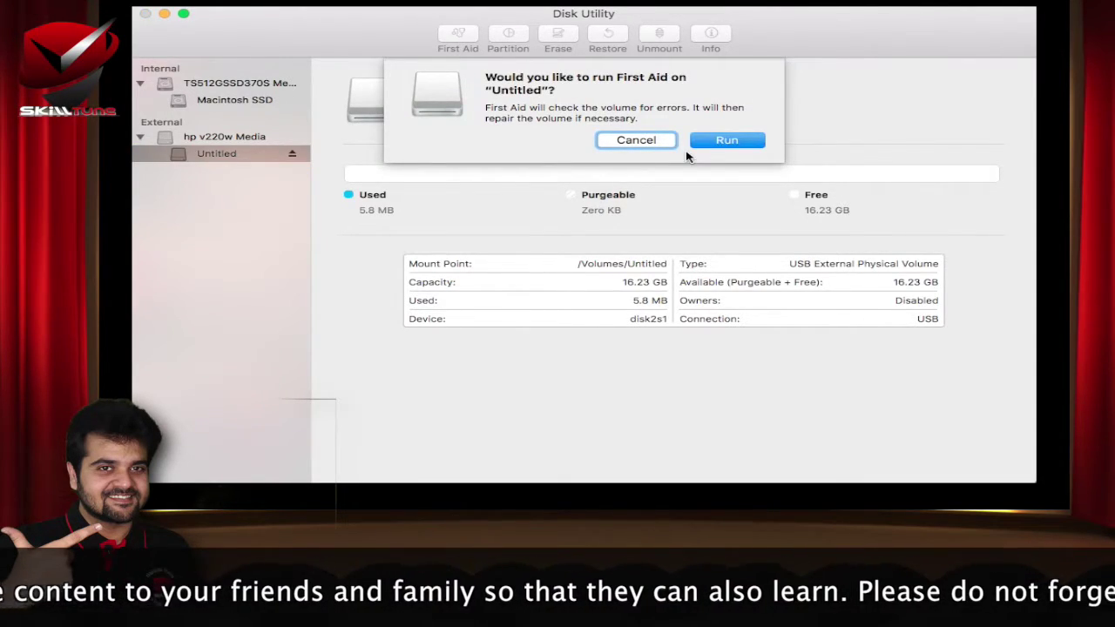
click(726, 140)
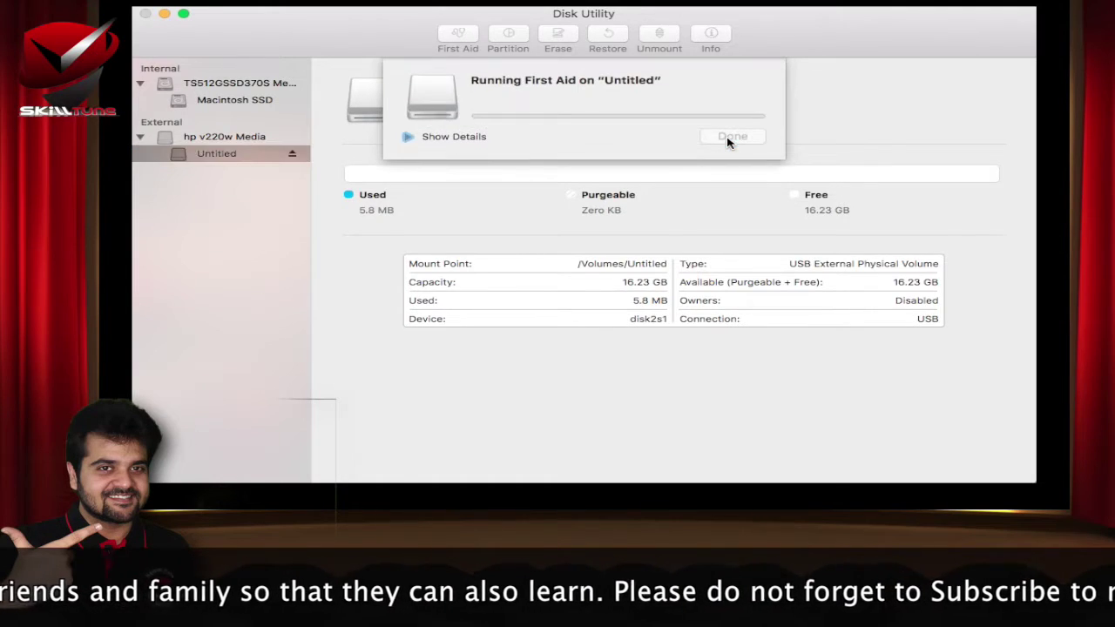
click(407, 138)
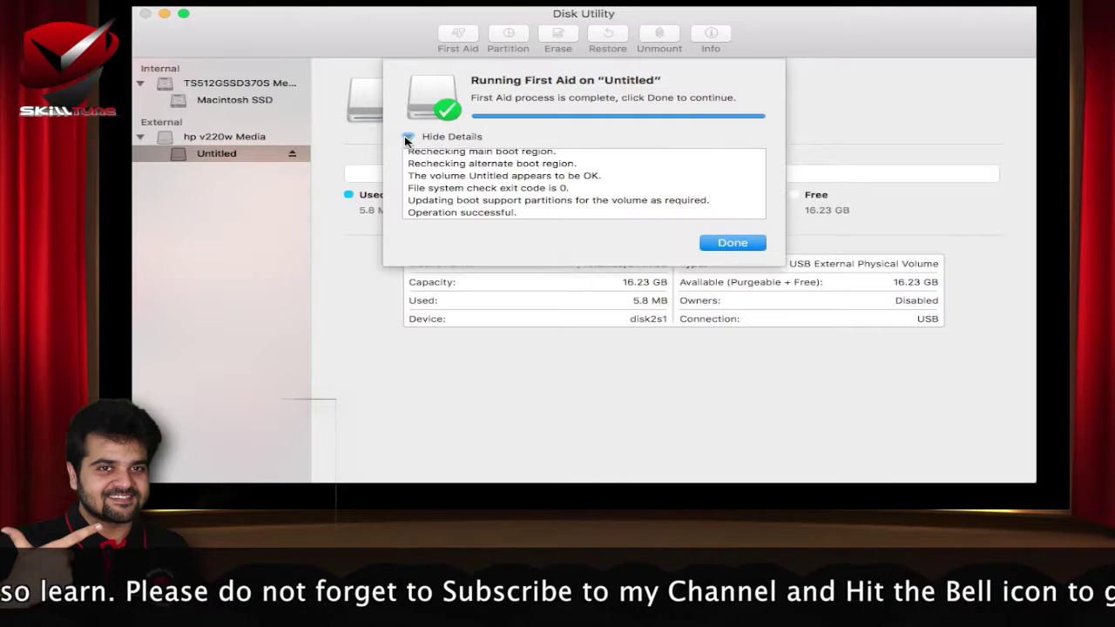
scroll(481, 197, up, 5)
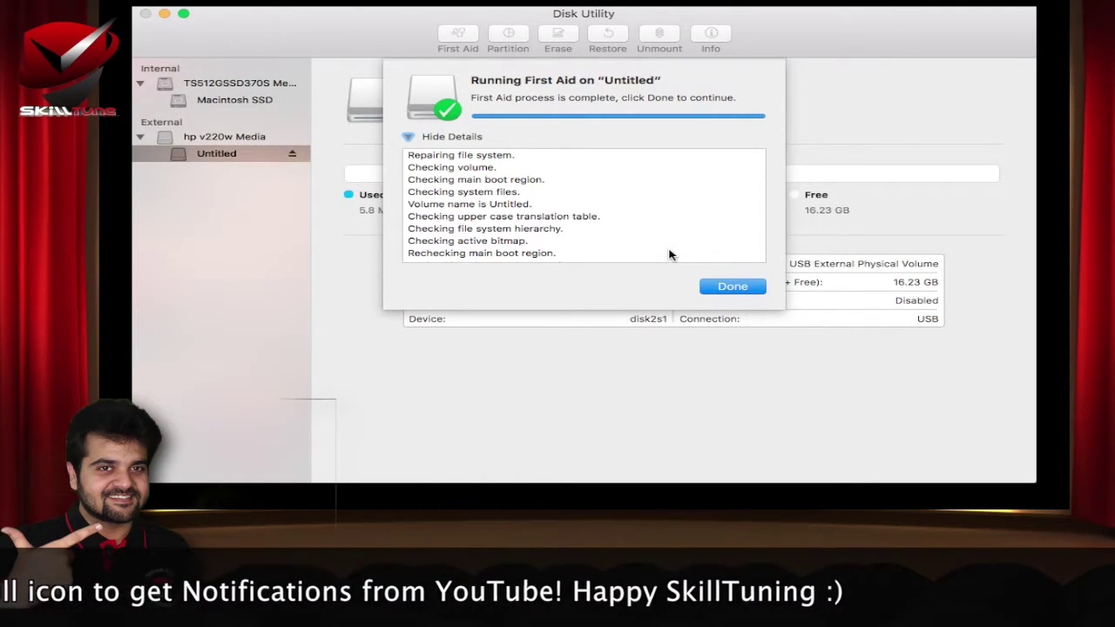
- Close the First Aid report and review the partition schemes offered for erasing the hp v220w Media disk, leaving without erasing
click(732, 287)
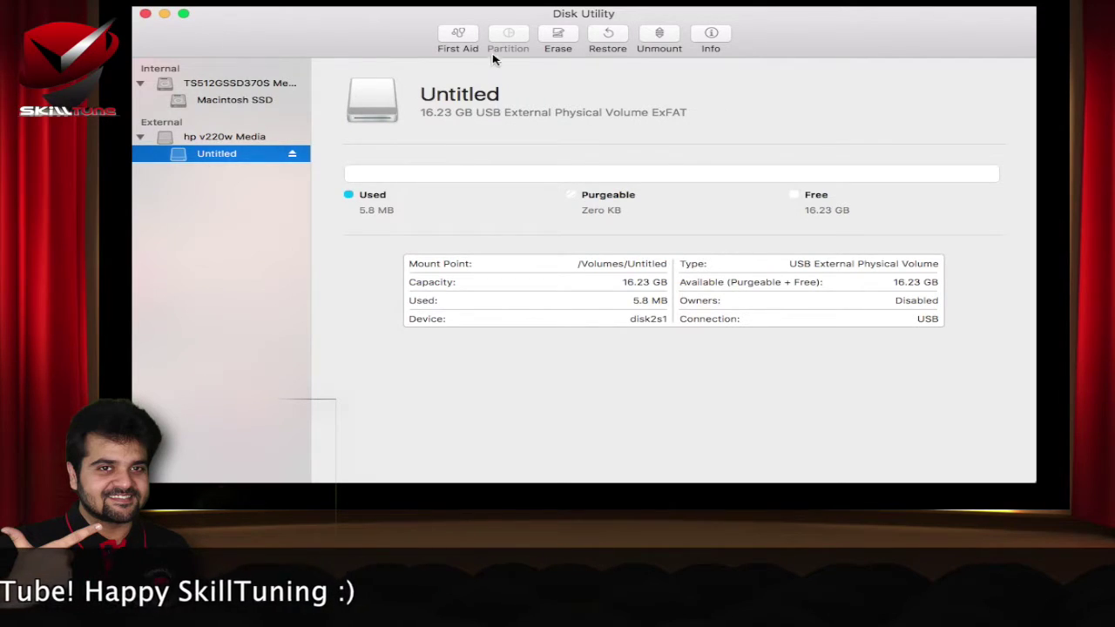
click(209, 139)
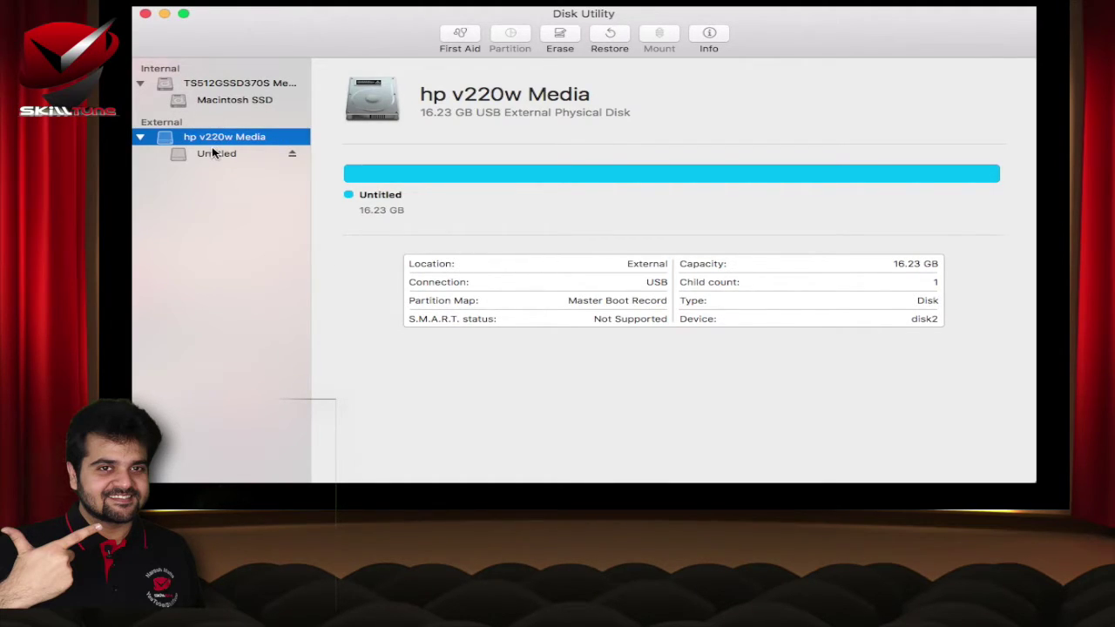
click(562, 36)
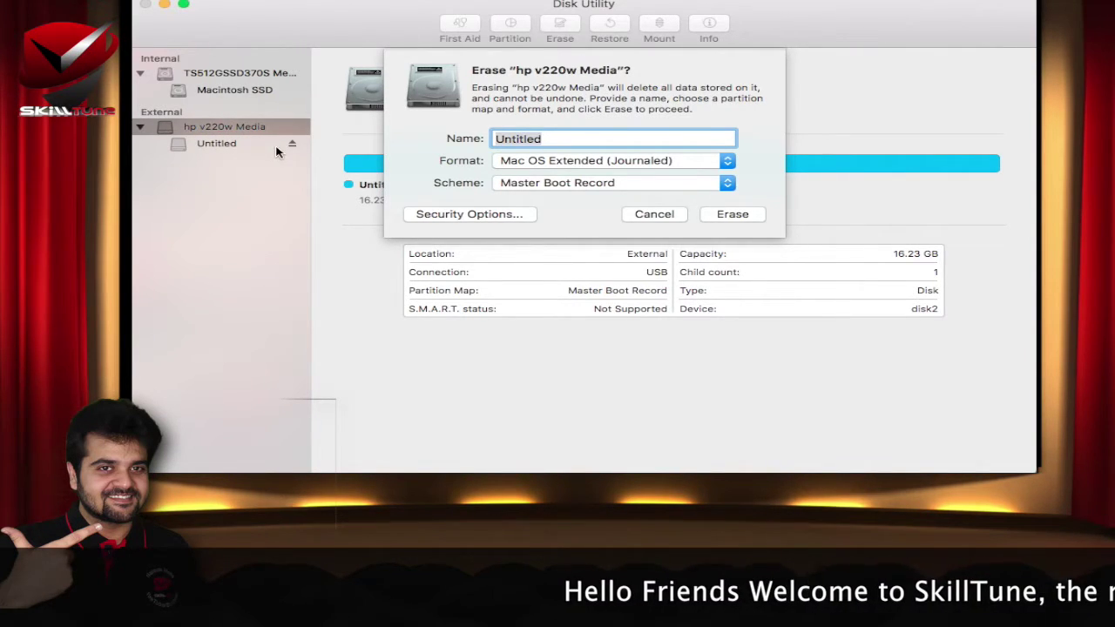
click(518, 185)
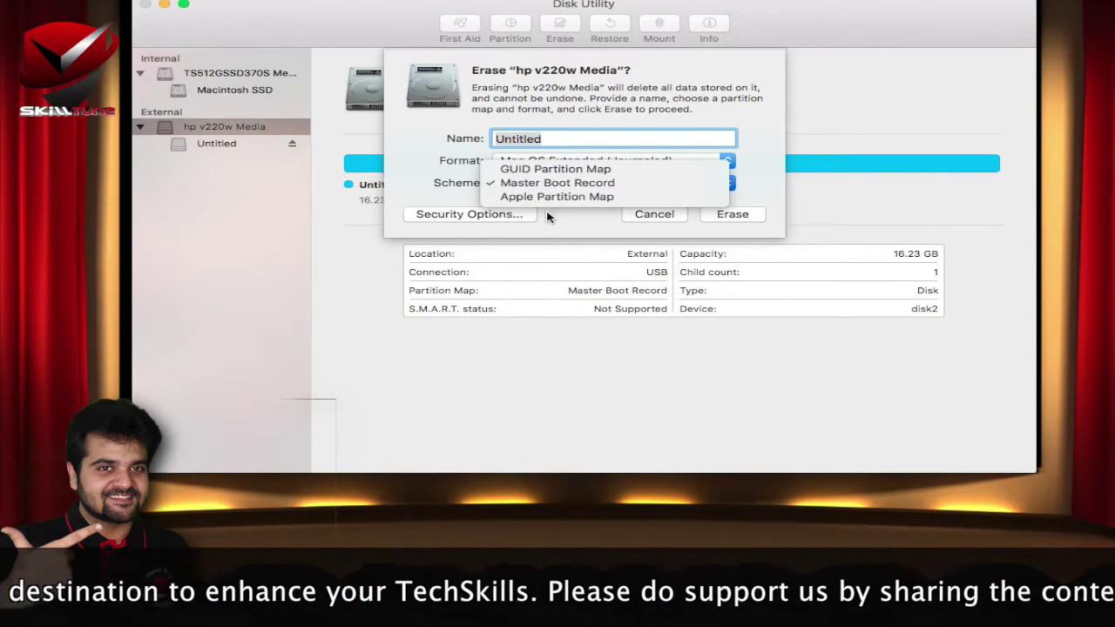
click(602, 221)
click(652, 216)
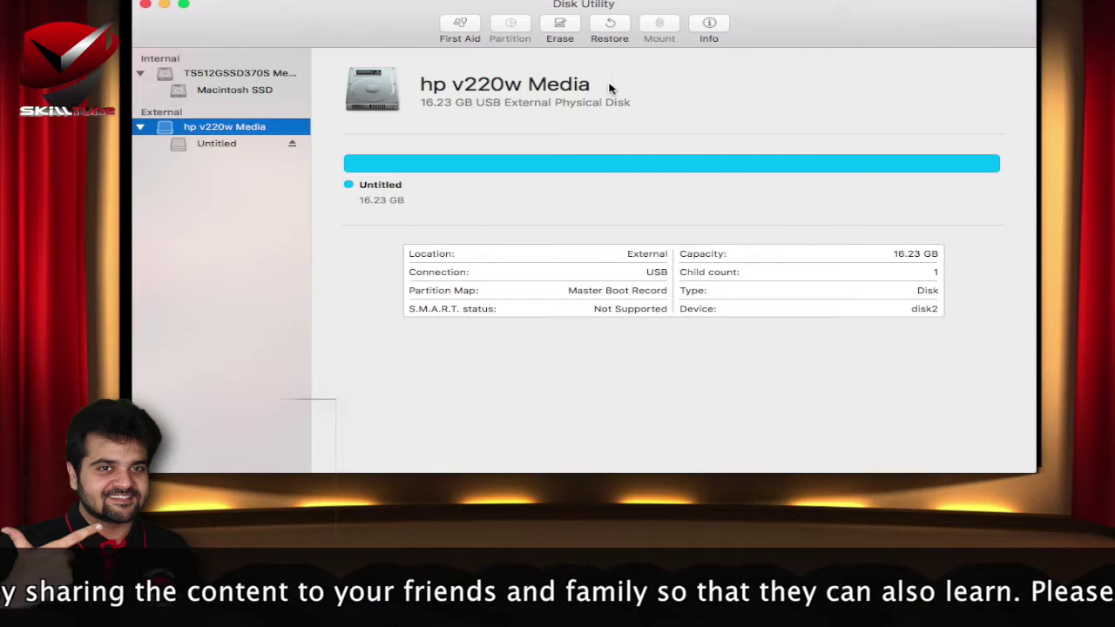
- Open Restore for the hp v220w Media disk and browse Documents and Desktop for a source image, leaving without choosing one
click(618, 29)
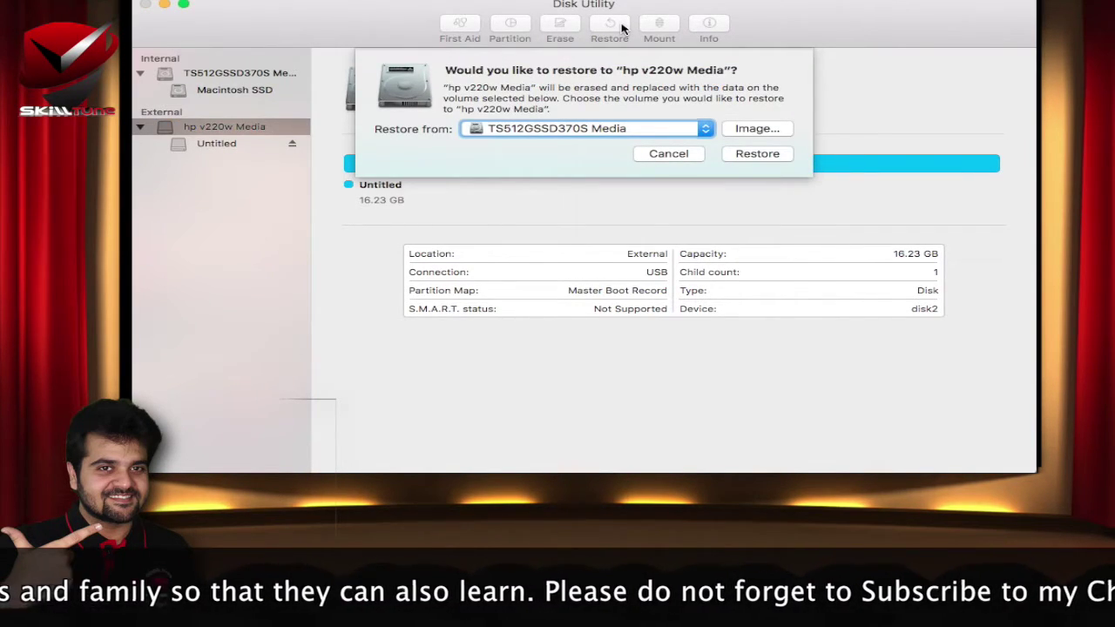
click(749, 132)
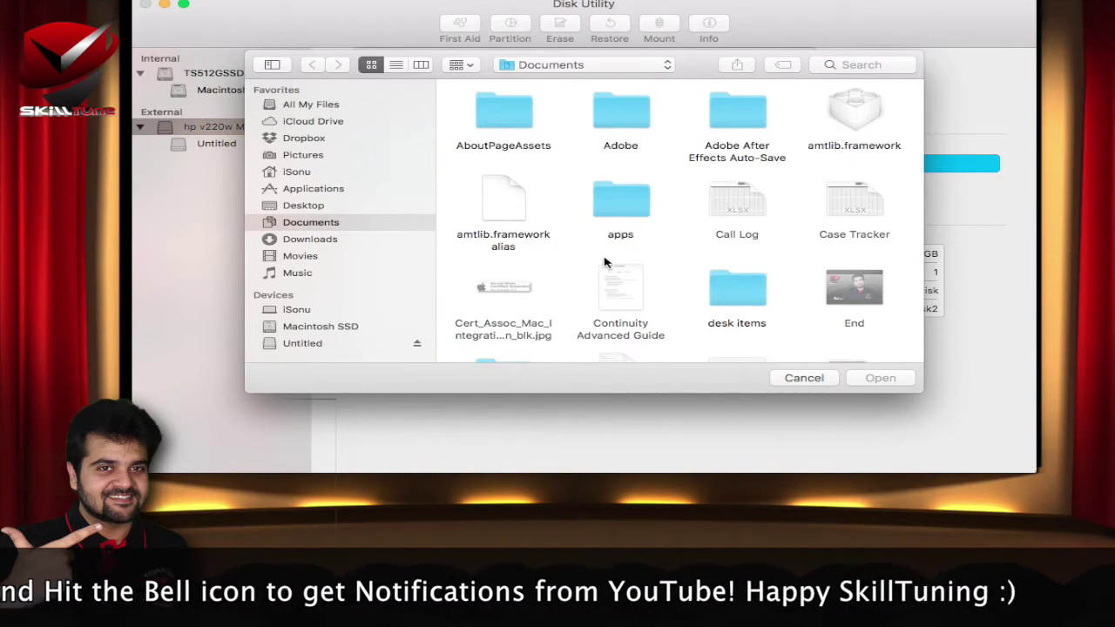
scroll(605, 262, down, 15)
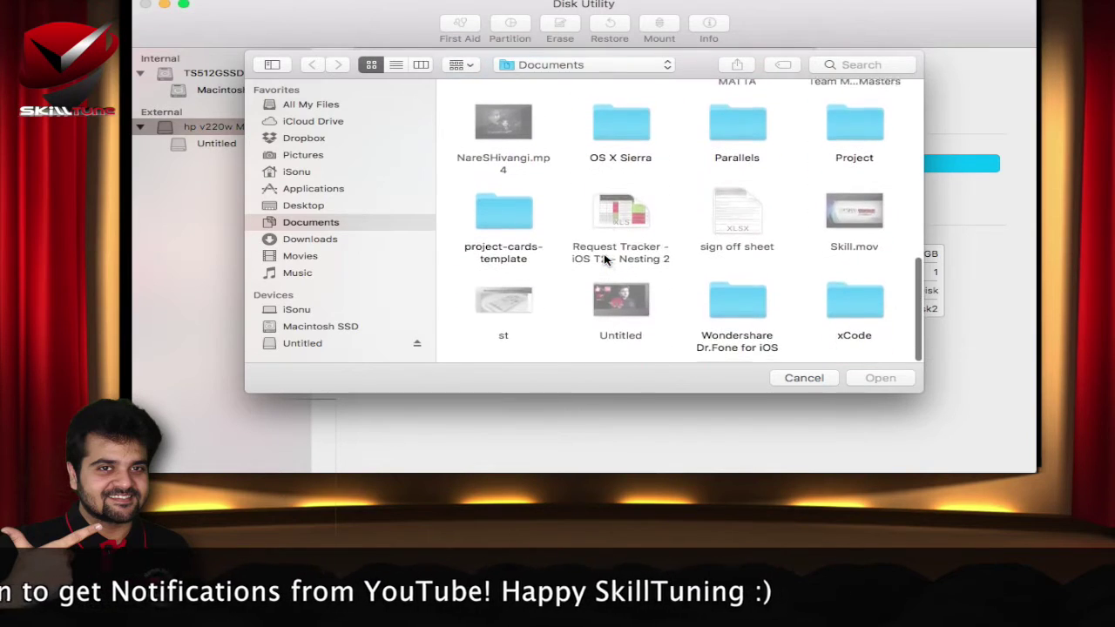
scroll(605, 261, up, 15)
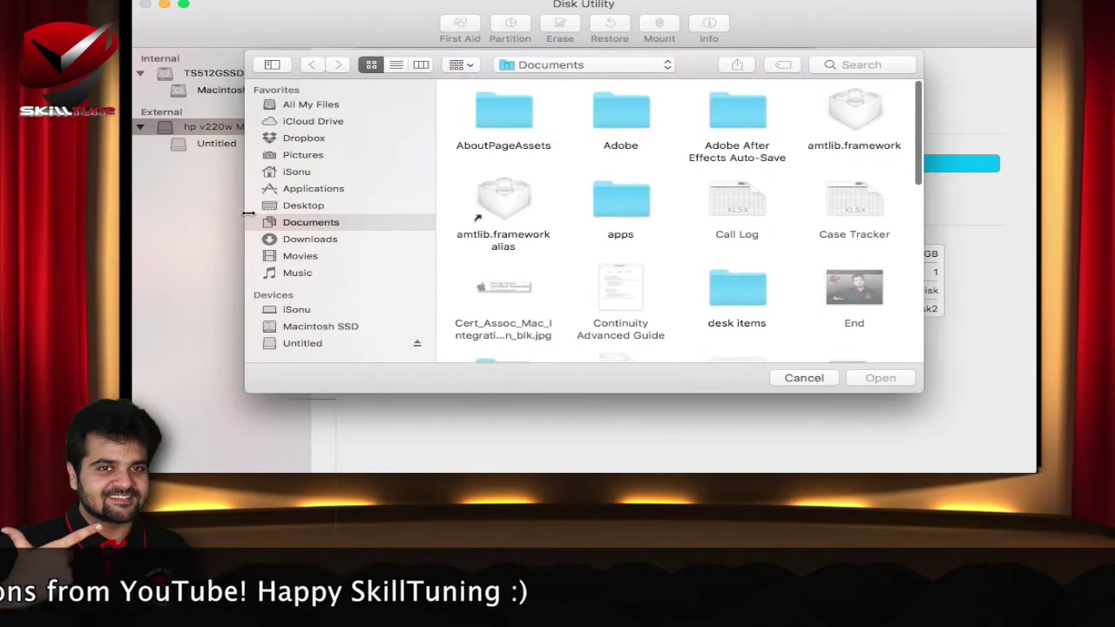
click(309, 207)
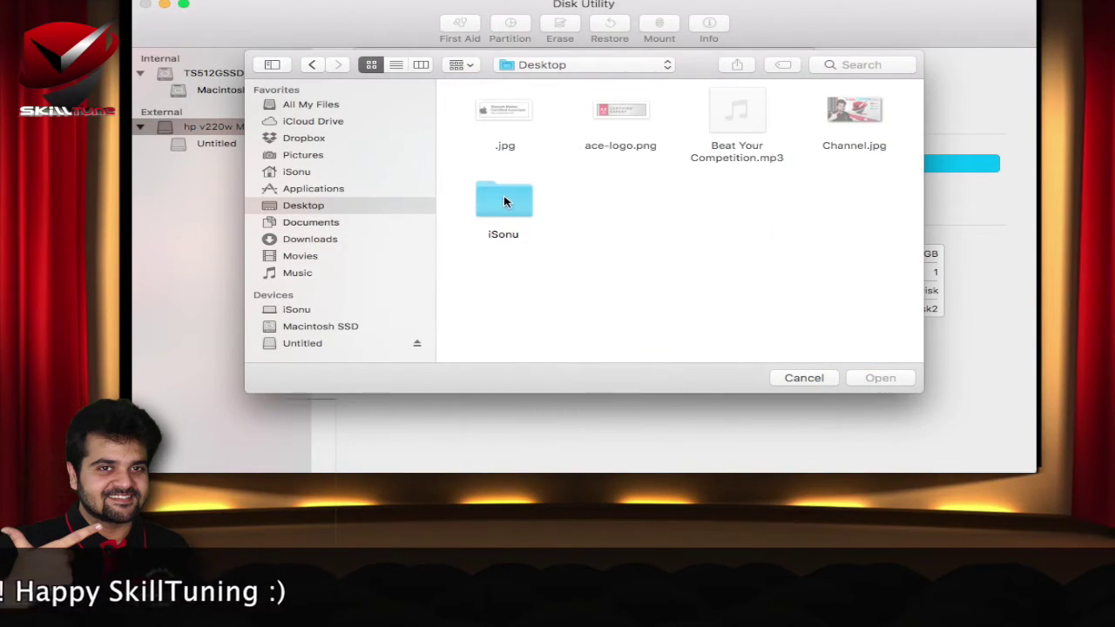
click(503, 201)
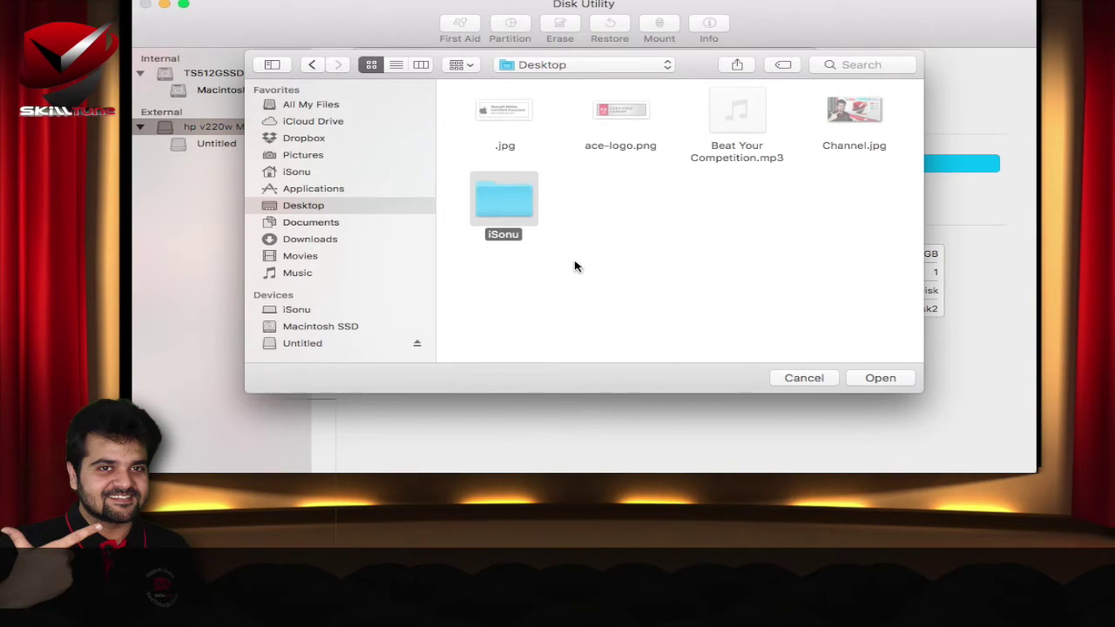
click(861, 131)
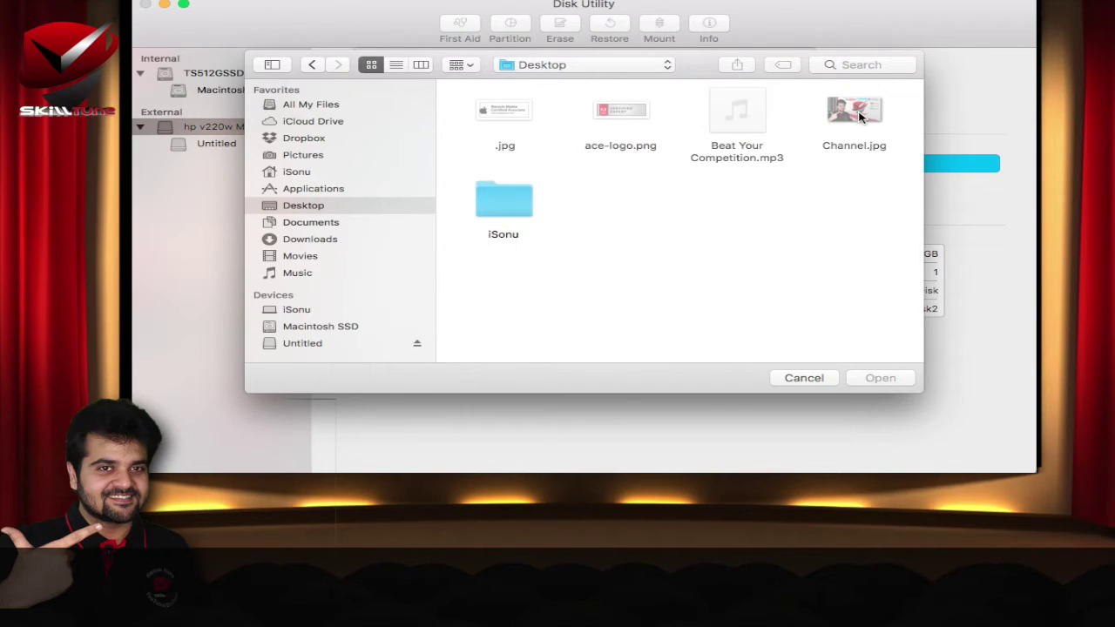
click(812, 381)
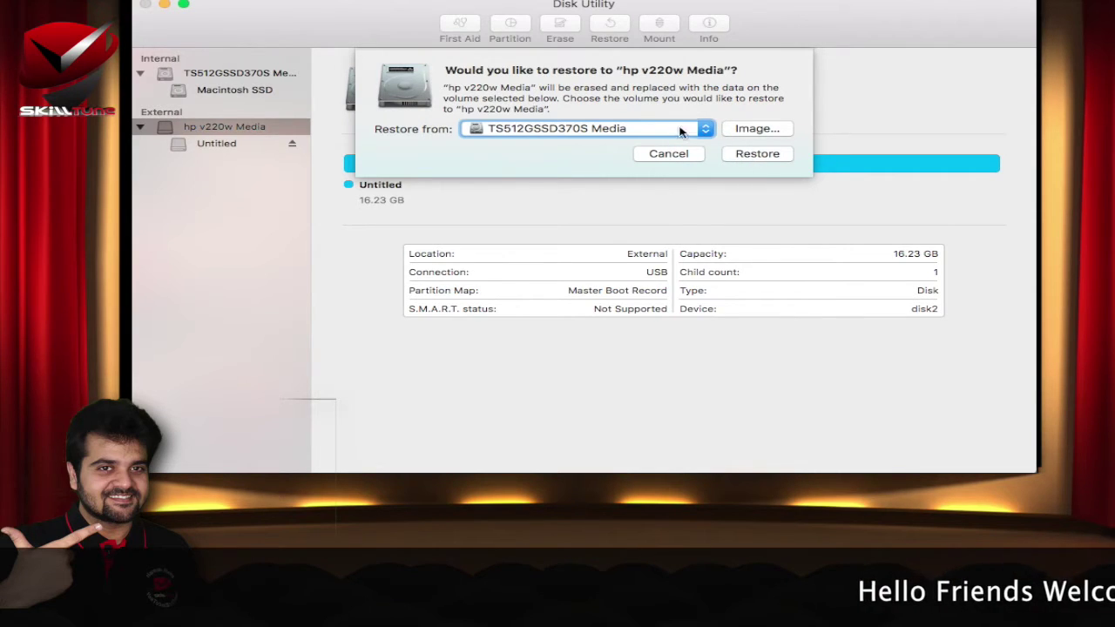
- Check which source disks the restore offers and cancel the restore of hp v220w Media
click(616, 126)
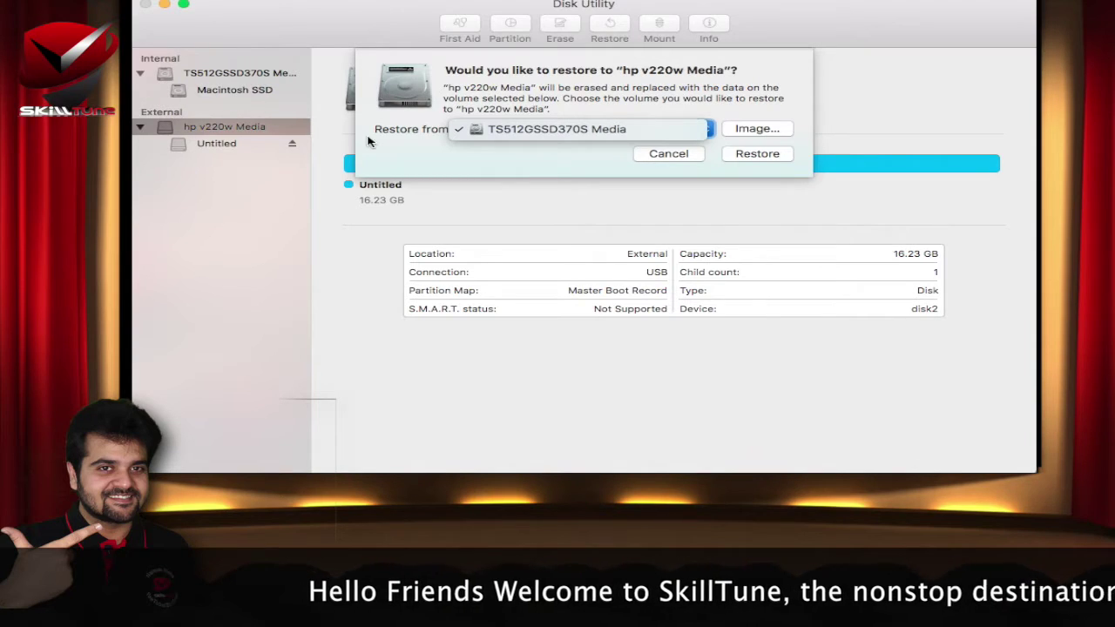
click(743, 115)
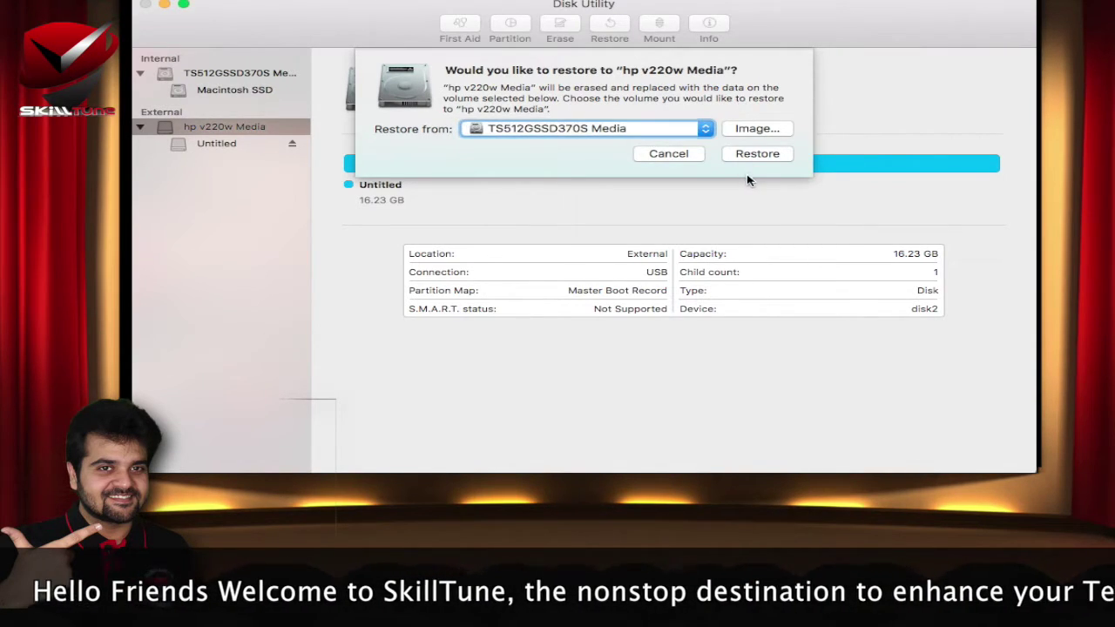
click(668, 154)
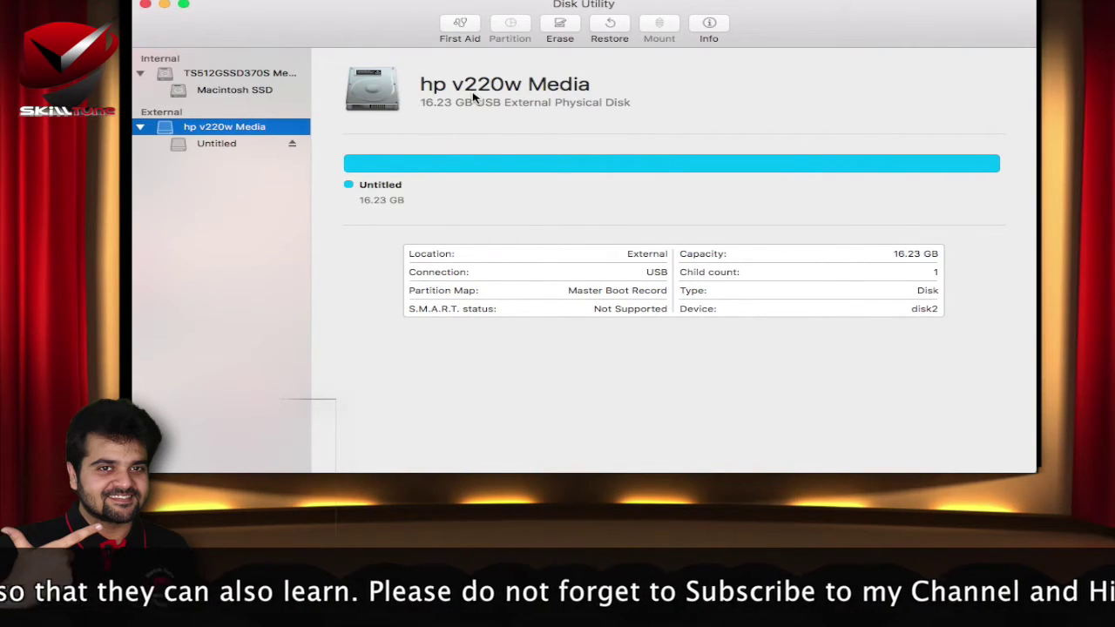